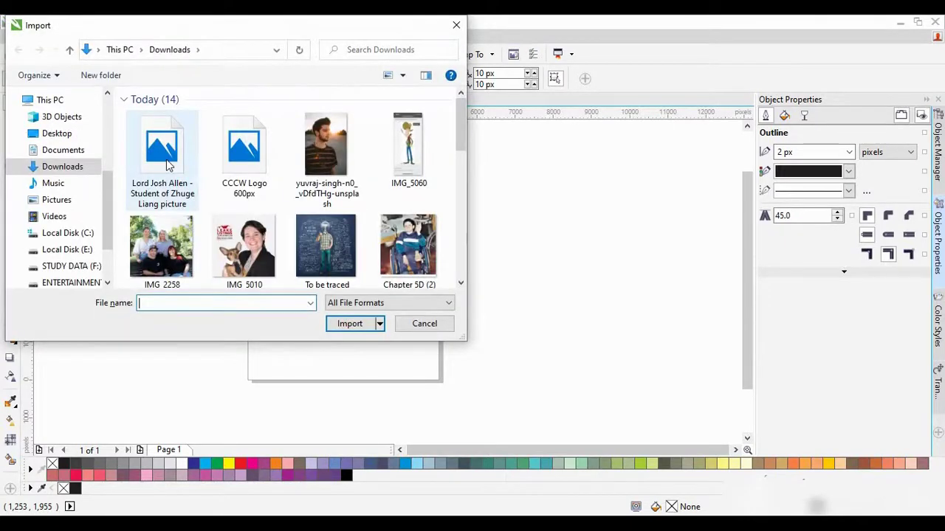
Import the Unsplash portrait photo of the man from Downloads at about 4,797 × 7,196 px over the page, and lock it
{"action": "left_click", "coordinate": [168, 165]}
{"action": "left_click", "coordinate": [338, 152]}
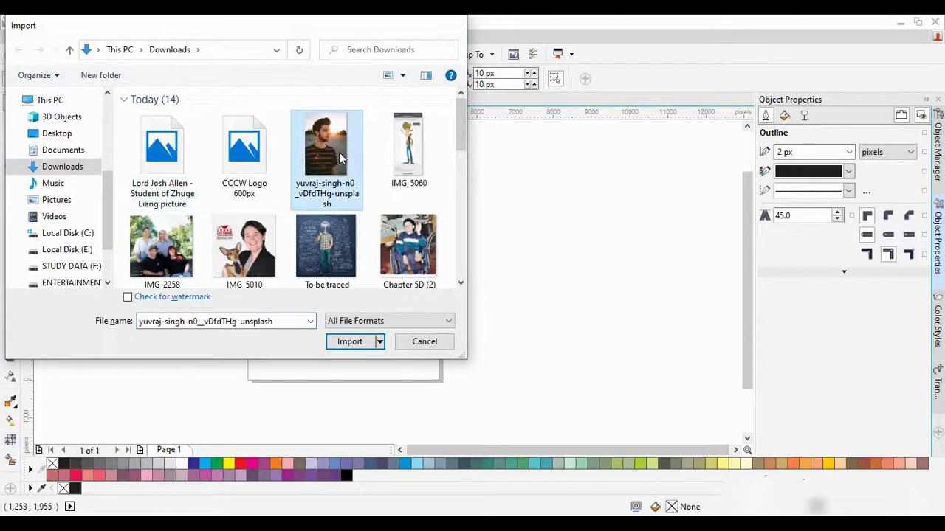
{"action": "double_click", "coordinate": [339, 152]}
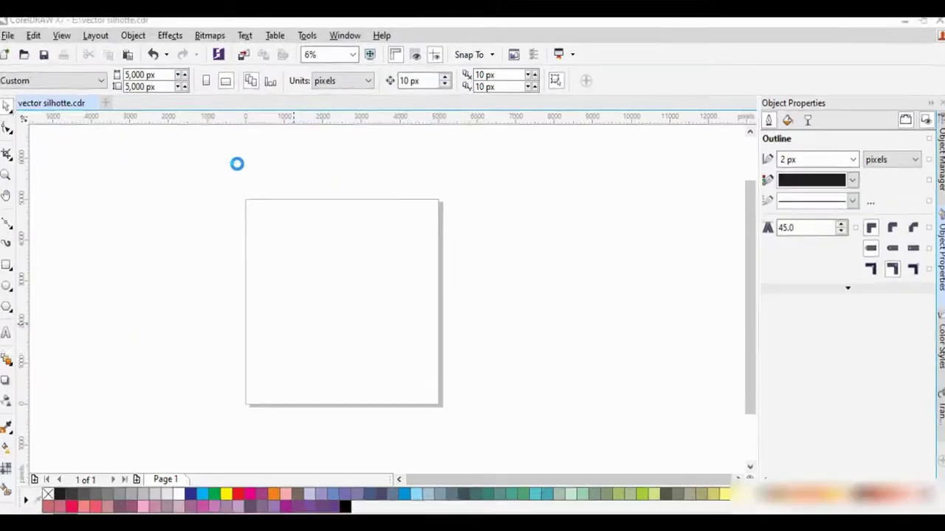
{"action": "left_click_drag", "start_coordinate": [238, 171], "coordinate": [640, 453]}
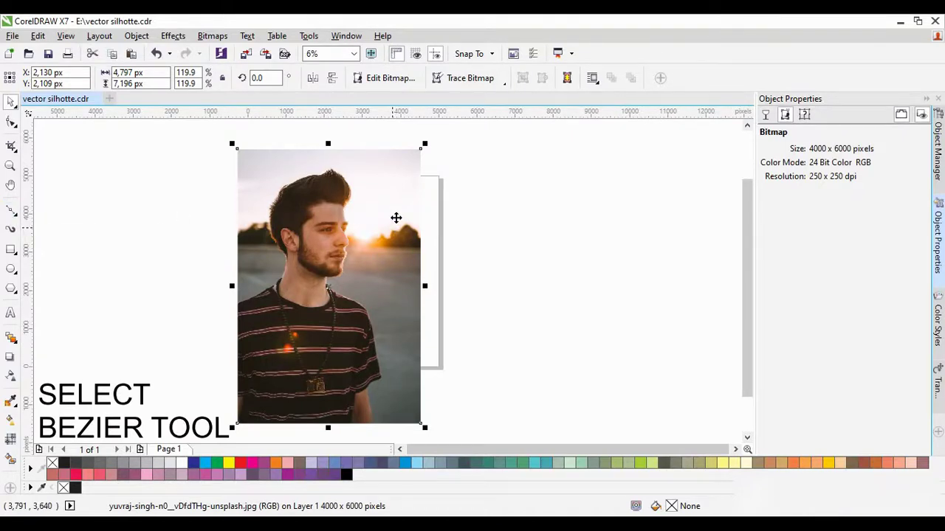
{"action": "right_click", "coordinate": [392, 228]}
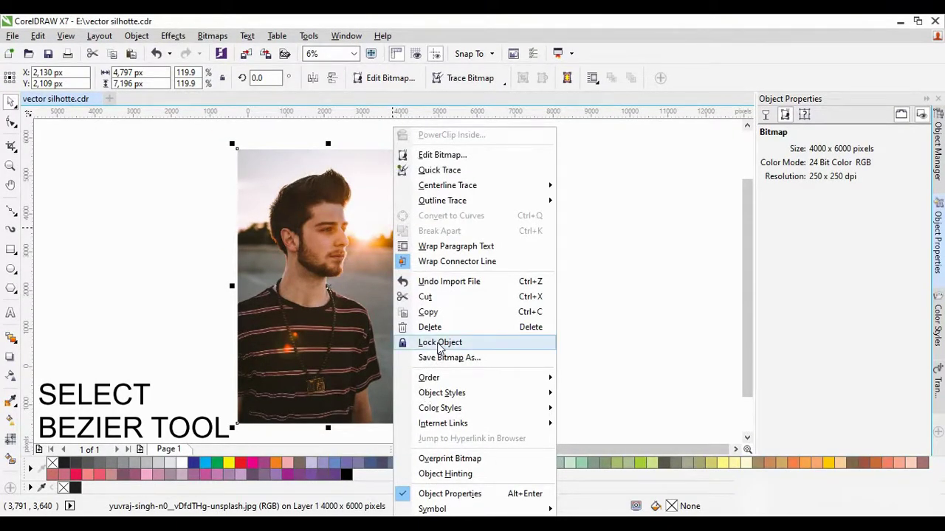
{"action": "left_click", "coordinate": [440, 342]}
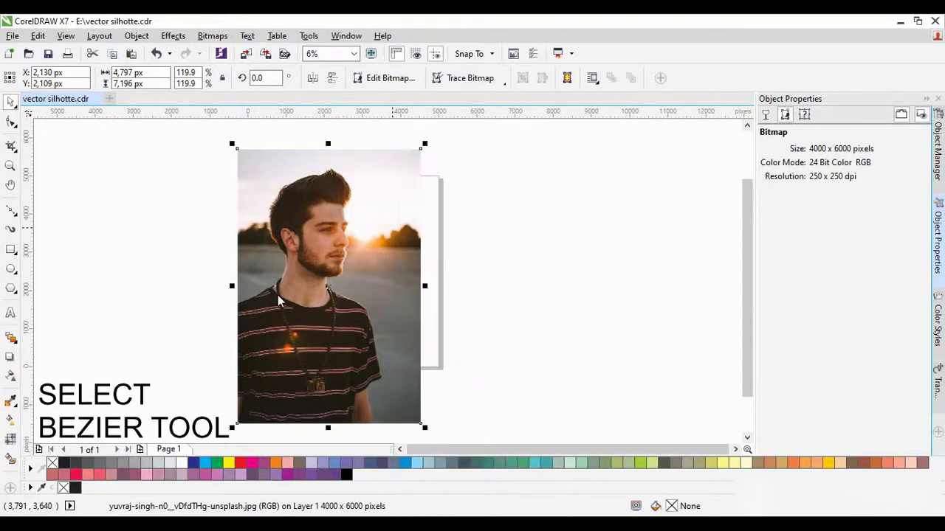
Start a Bezier curve on the front slope of the man's hair and trace it up toward the spiky crown
{"action": "left_click", "coordinate": [11, 213]}
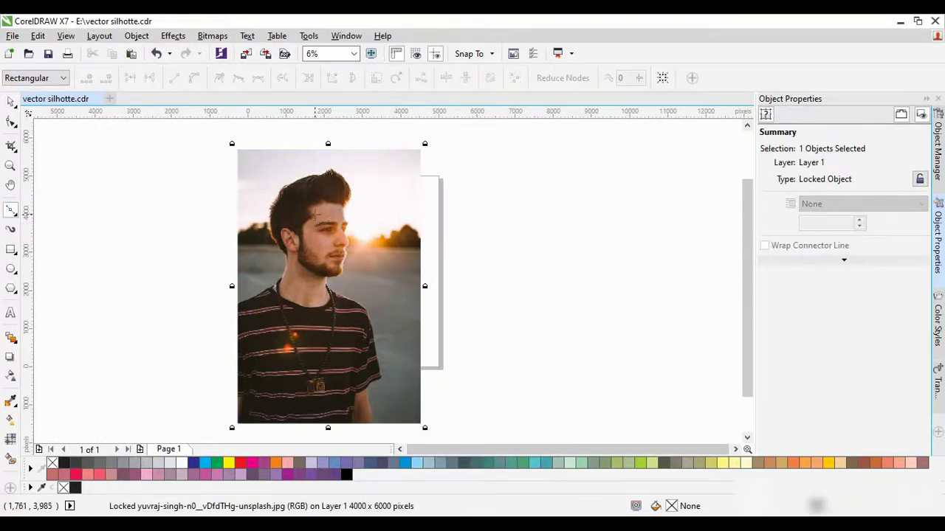
{"action": "key", "text": "z"}
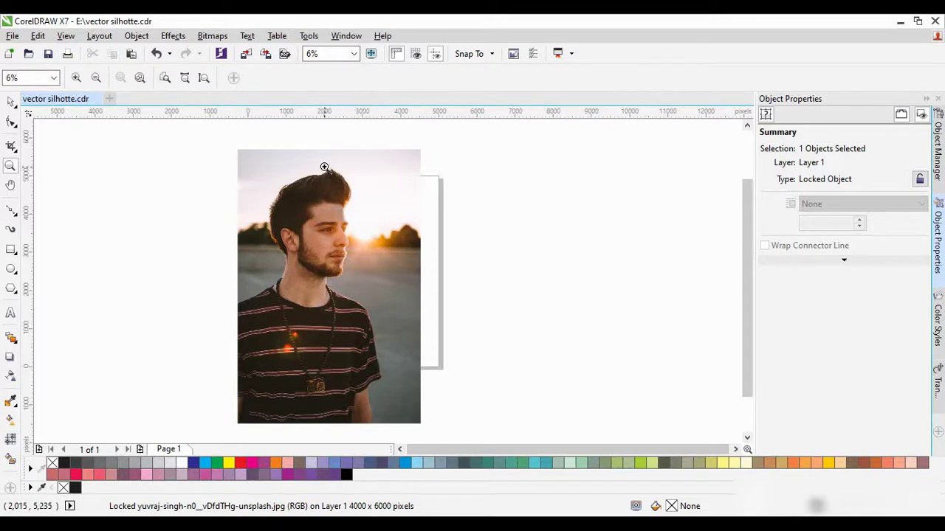
{"action": "left_click_drag", "start_coordinate": [325, 168], "coordinate": [351, 190]}
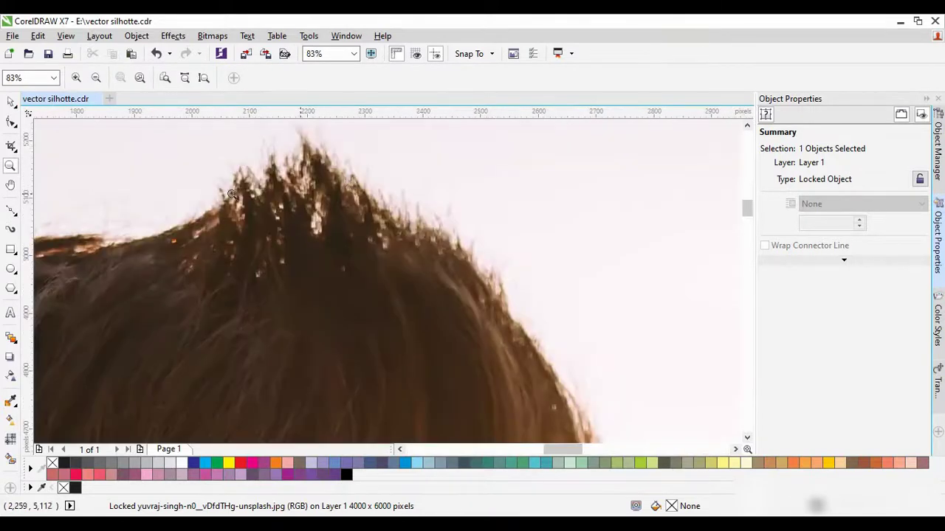
{"action": "key", "text": "space"}
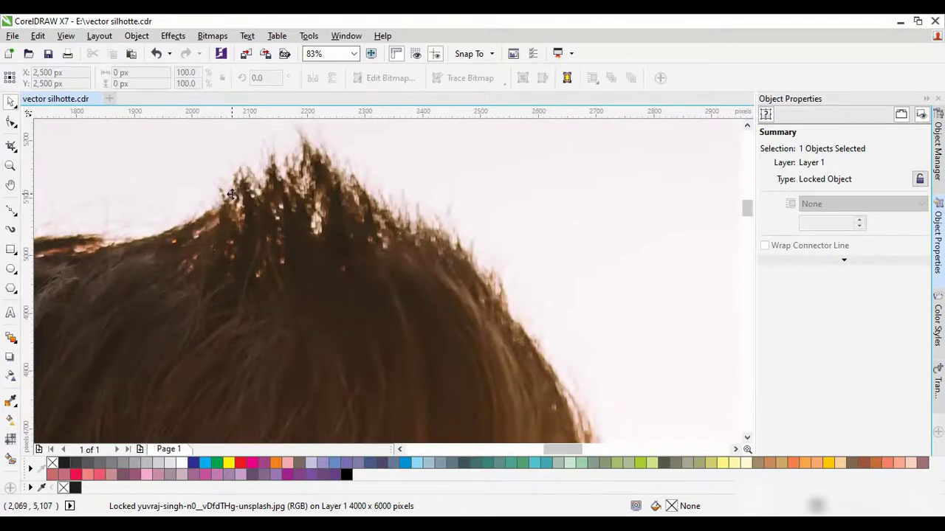
{"action": "left_click", "coordinate": [12, 212]}
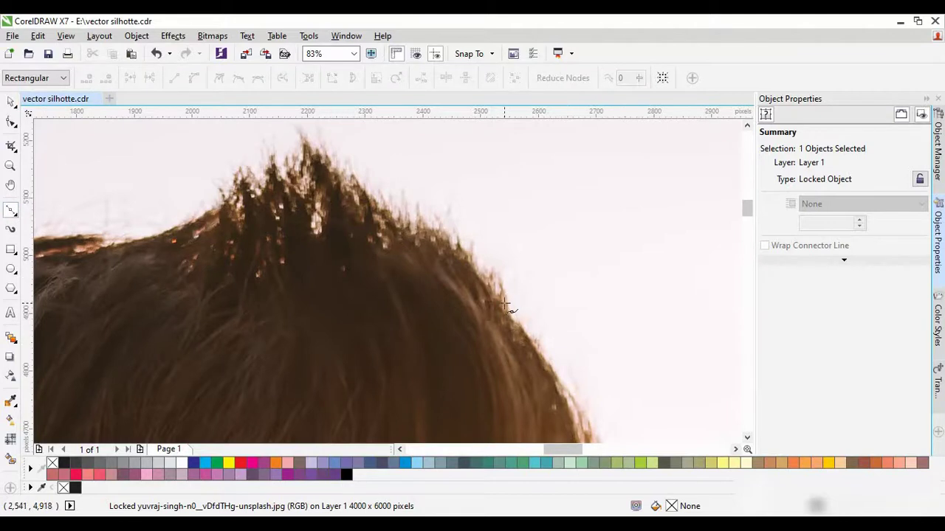
{"action": "left_click_drag", "start_coordinate": [434, 230], "coordinate": [410, 221]}
{"action": "left_click_drag", "start_coordinate": [372, 195], "coordinate": [342, 164]}
{"action": "left_click", "coordinate": [345, 165]}
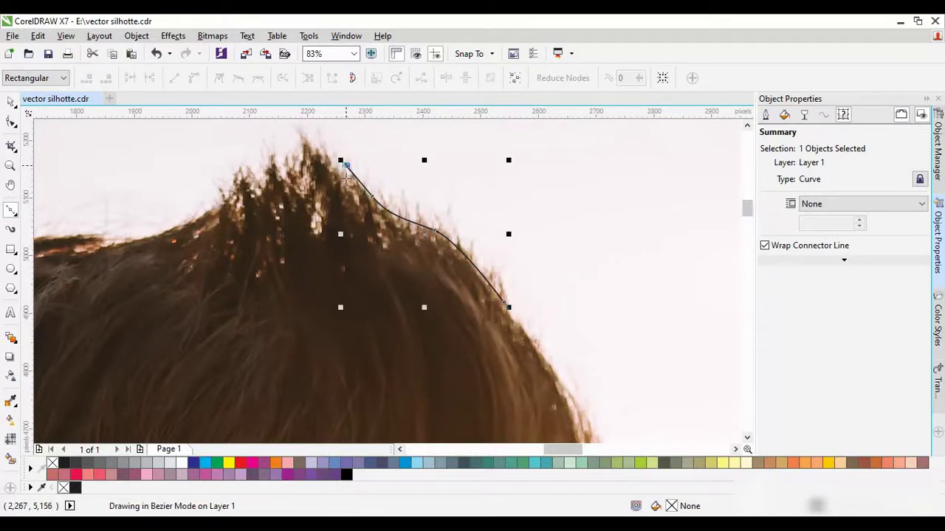
Continue the curve around the pointed hair tufts at the crown, ending at the base of their rear side
{"action": "left_click", "coordinate": [348, 186]}
{"action": "left_click", "coordinate": [296, 130]}
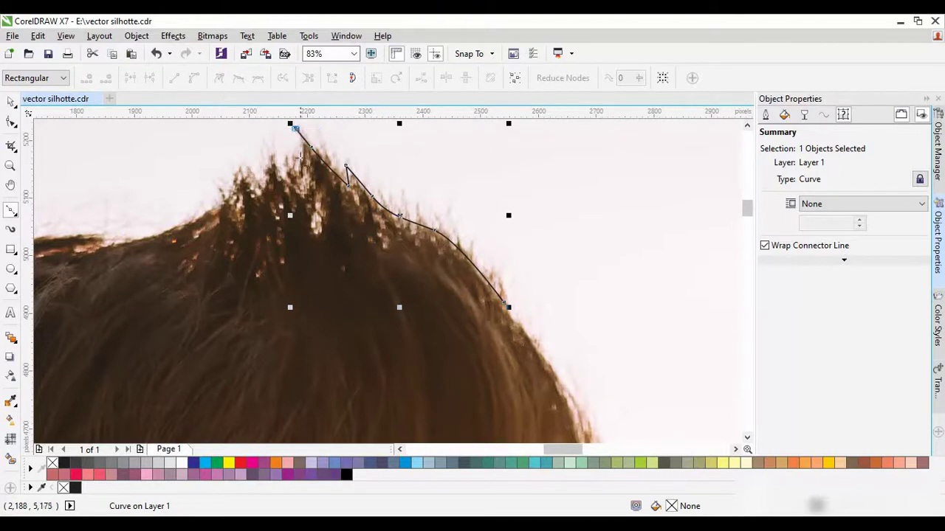
{"action": "mouse_move", "coordinate": [303, 171]}
{"action": "left_mouse_down"}
{"action": "mouse_move", "coordinate": [310, 175]}
{"action": "mouse_move", "coordinate": [272, 153]}
{"action": "left_mouse_up"}
{"action": "left_click_drag", "start_coordinate": [260, 190], "coordinate": [241, 163]}
{"action": "left_click_drag", "start_coordinate": [205, 208], "coordinate": [199, 212]}
Extend the outline backward along the smooth top of the hair behind the crown tufts, redoing the misplaced node
{"action": "scroll", "coordinate": [200, 213], "scroll_direction": "down", "scroll_amount": 2}
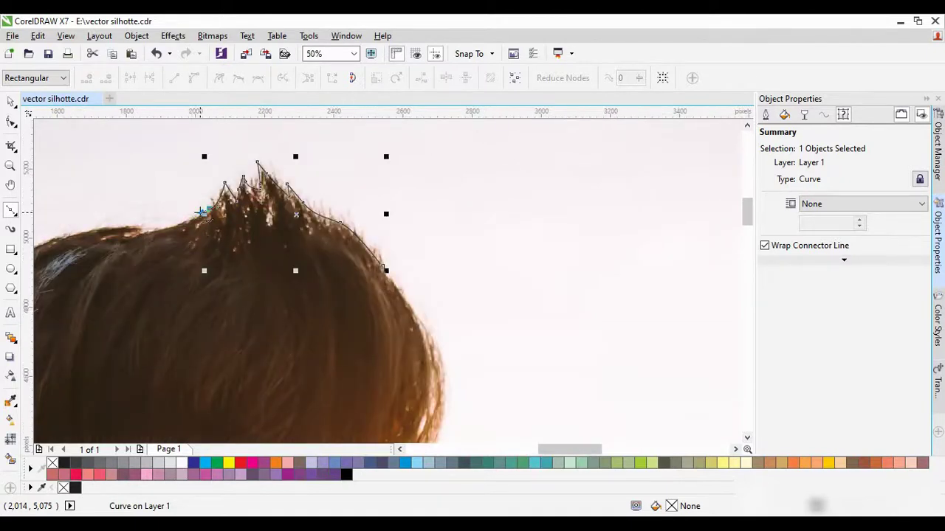
{"action": "mouse_move", "coordinate": [154, 229]}
{"action": "left_mouse_down"}
{"action": "mouse_move", "coordinate": [118, 235]}
{"action": "mouse_move", "coordinate": [138, 227]}
{"action": "left_mouse_up"}
{"action": "left_click", "coordinate": [116, 236]}
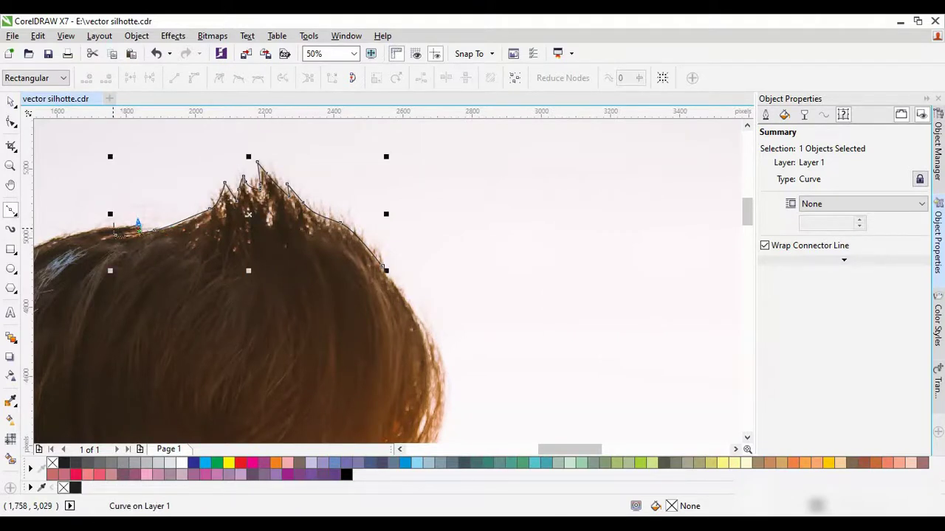
{"action": "key", "text": "ctrl+z"}
{"action": "left_click", "coordinate": [135, 225]}
{"action": "left_click", "coordinate": [134, 225]}
{"action": "left_click_drag", "start_coordinate": [82, 230], "coordinate": [71, 233]}
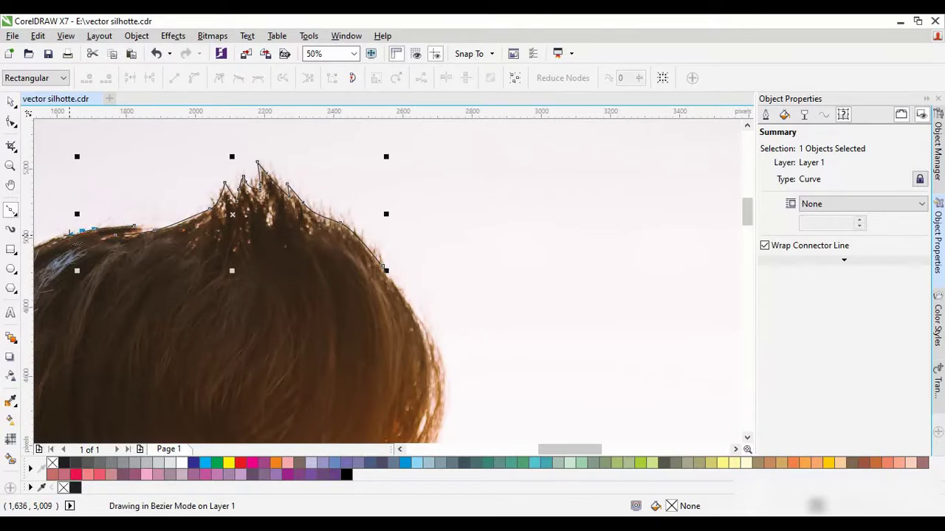
Trace the sloping rear top of the hair down to where the back of the head begins
{"action": "key", "text": "space"}
{"action": "left_click_drag", "start_coordinate": [599, 450], "coordinate": [567, 457]}
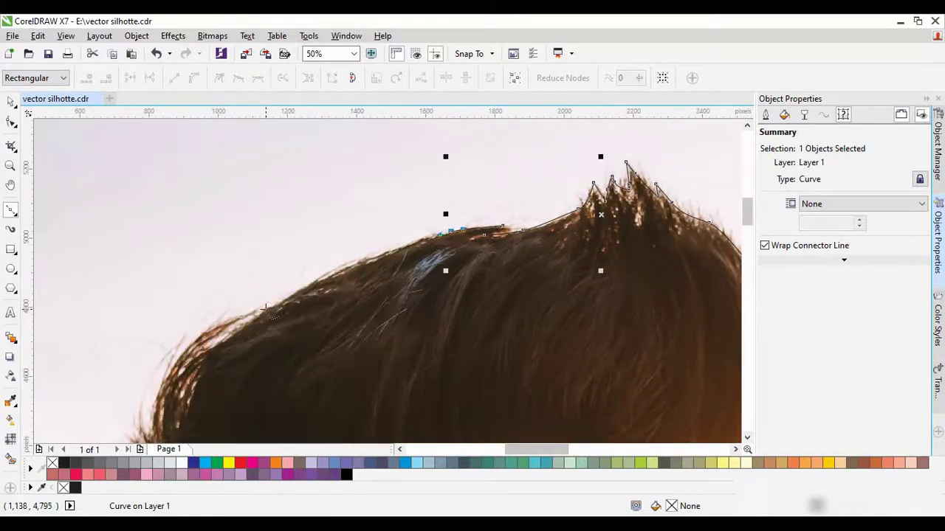
{"action": "mouse_move", "coordinate": [265, 306]}
{"action": "left_mouse_down"}
{"action": "mouse_move", "coordinate": [211, 332]}
{"action": "mouse_move", "coordinate": [188, 358]}
{"action": "mouse_move", "coordinate": [203, 334]}
{"action": "left_mouse_up"}
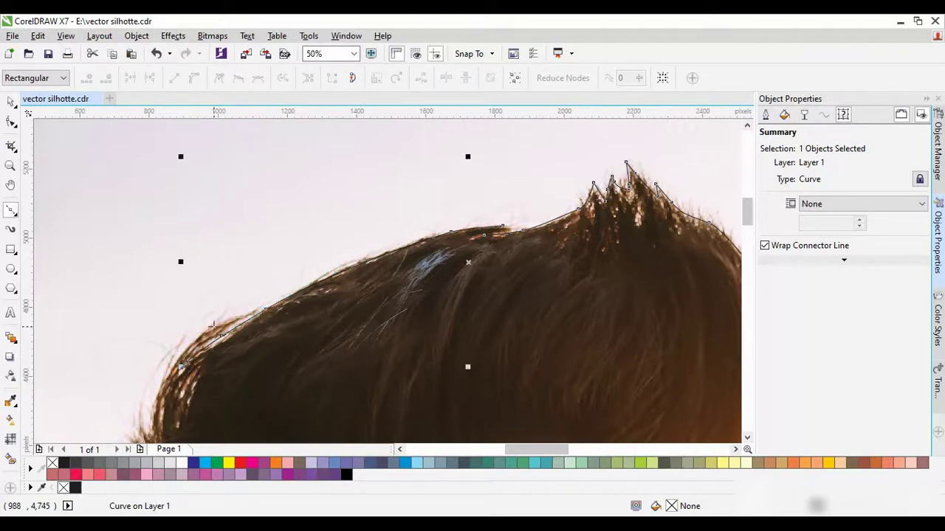
{"action": "left_click", "coordinate": [212, 323]}
{"action": "left_click_drag", "start_coordinate": [158, 391], "coordinate": [172, 355]}
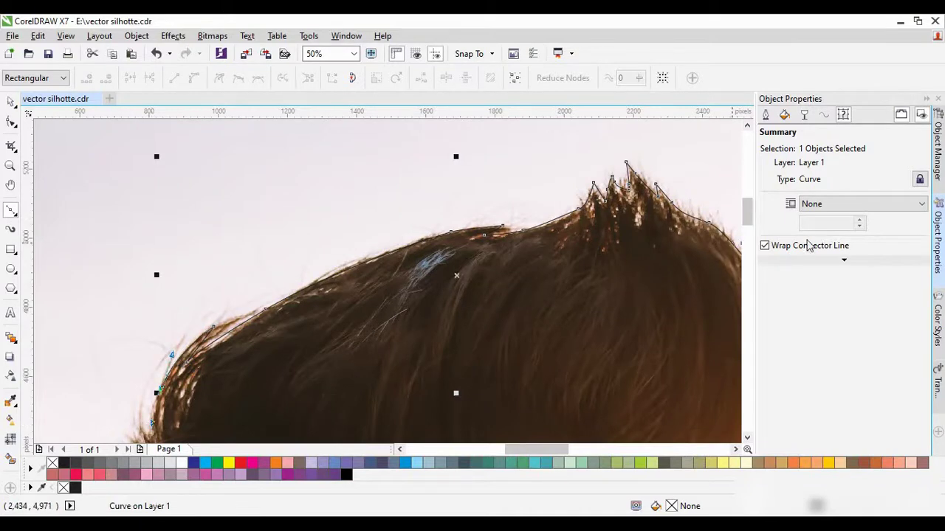
Outline the jagged hair tufts on the upper back of the head with alternating outer tips and inner nodes
{"action": "scroll", "coordinate": [746, 210], "scroll_direction": "down", "scroll_amount": 3}
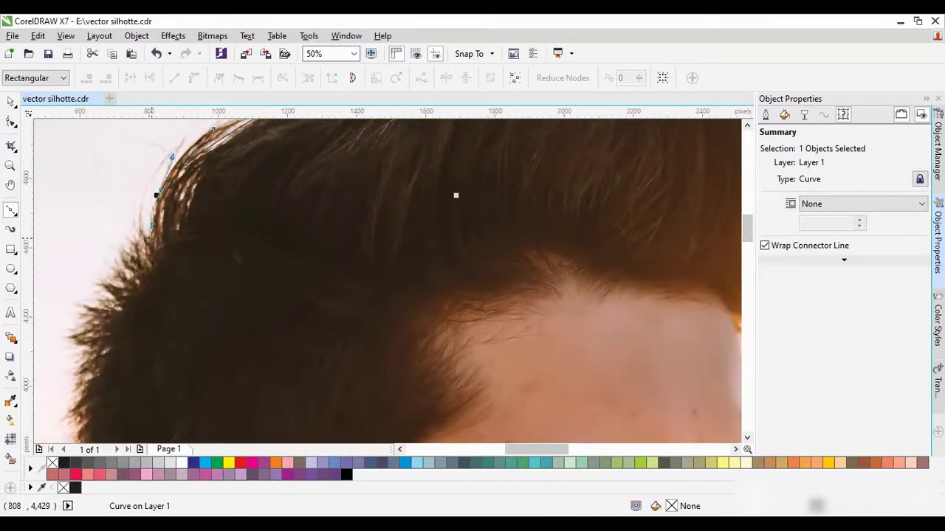
{"action": "mouse_move", "coordinate": [152, 232]}
{"action": "left_mouse_down"}
{"action": "mouse_move", "coordinate": [139, 215]}
{"action": "mouse_move", "coordinate": [134, 243]}
{"action": "mouse_move", "coordinate": [117, 244]}
{"action": "mouse_move", "coordinate": [117, 266]}
{"action": "mouse_move", "coordinate": [137, 274]}
{"action": "mouse_move", "coordinate": [113, 267]}
{"action": "mouse_move", "coordinate": [123, 283]}
{"action": "mouse_move", "coordinate": [94, 277]}
{"action": "mouse_move", "coordinate": [100, 304]}
{"action": "left_mouse_up"}
{"action": "left_click", "coordinate": [94, 276]}
{"action": "left_click", "coordinate": [99, 307]}
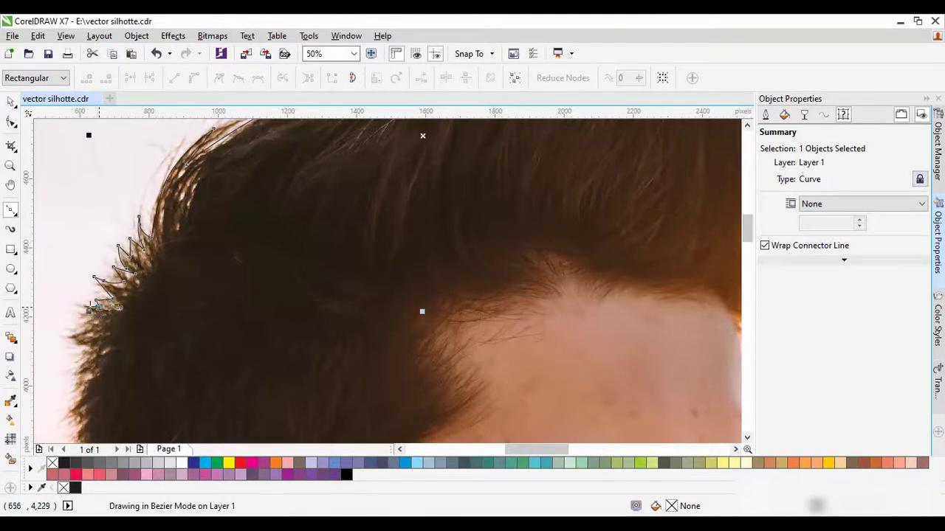
{"action": "left_click", "coordinate": [77, 305]}
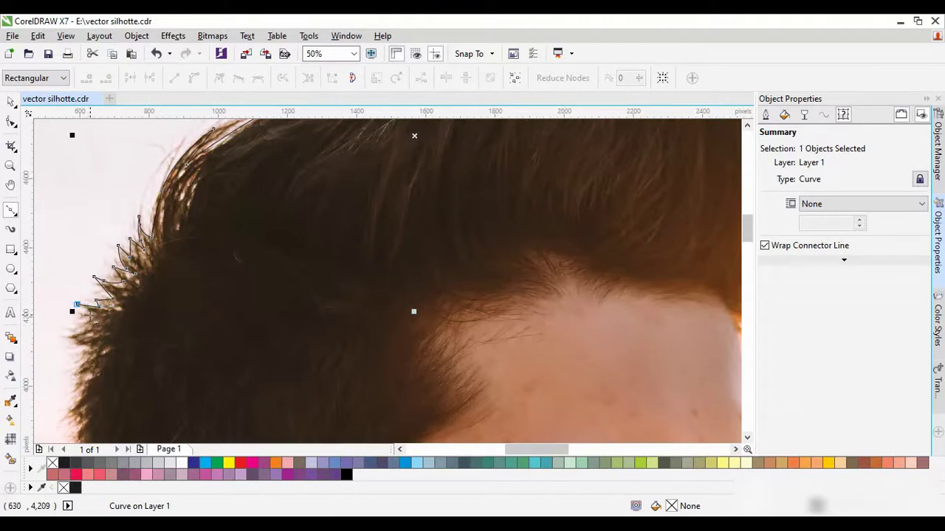
{"action": "left_click_drag", "start_coordinate": [89, 316], "coordinate": [81, 328]}
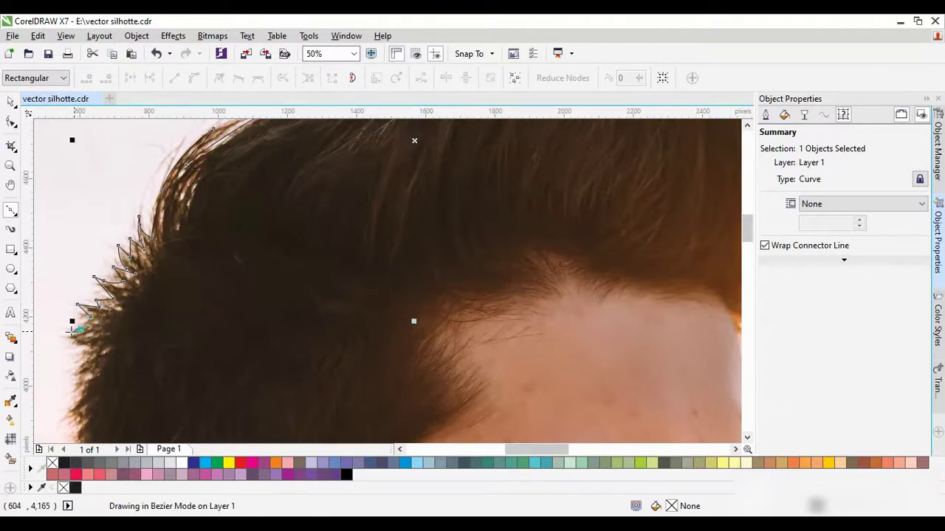
{"action": "left_click", "coordinate": [68, 333]}
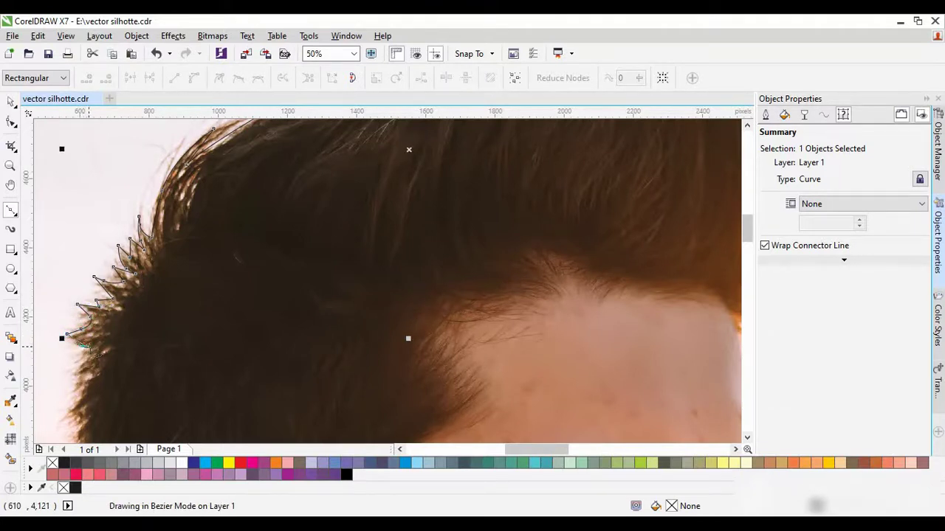
Continue the jagged outline down the remaining small hair tufts at the middle of the back of the head
{"action": "left_click", "coordinate": [88, 346]}
{"action": "left_click_drag", "start_coordinate": [76, 367], "coordinate": [72, 380]}
{"action": "left_click", "coordinate": [72, 393]}
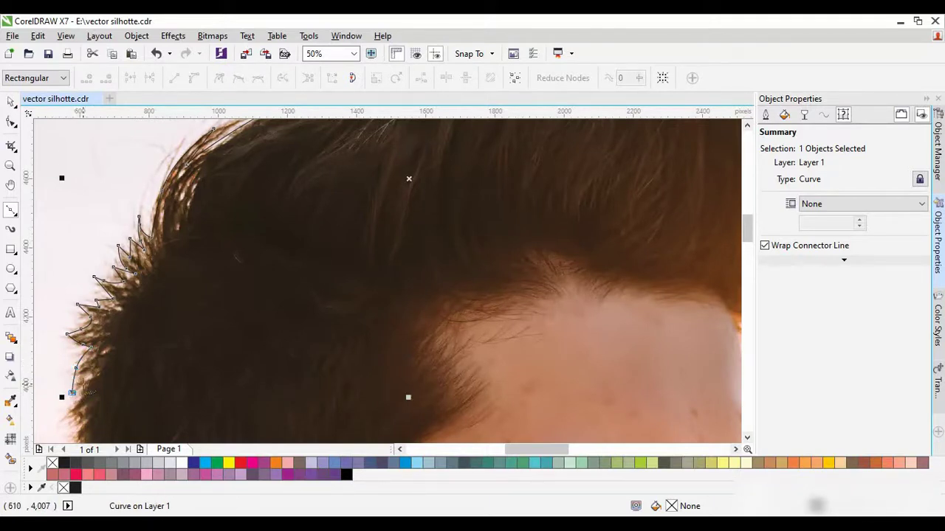
{"action": "left_click", "coordinate": [82, 384]}
{"action": "left_click_drag", "start_coordinate": [68, 404], "coordinate": [63, 409]}
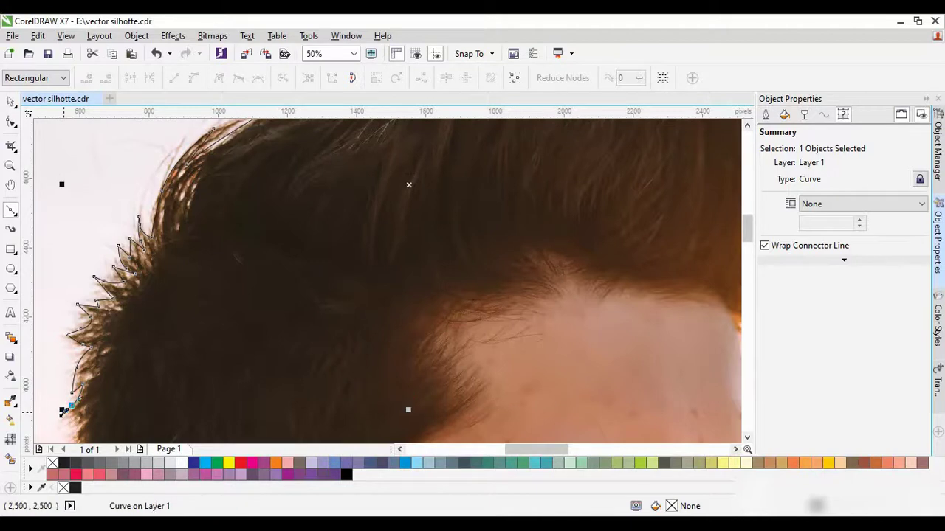
{"action": "left_click", "coordinate": [64, 415]}
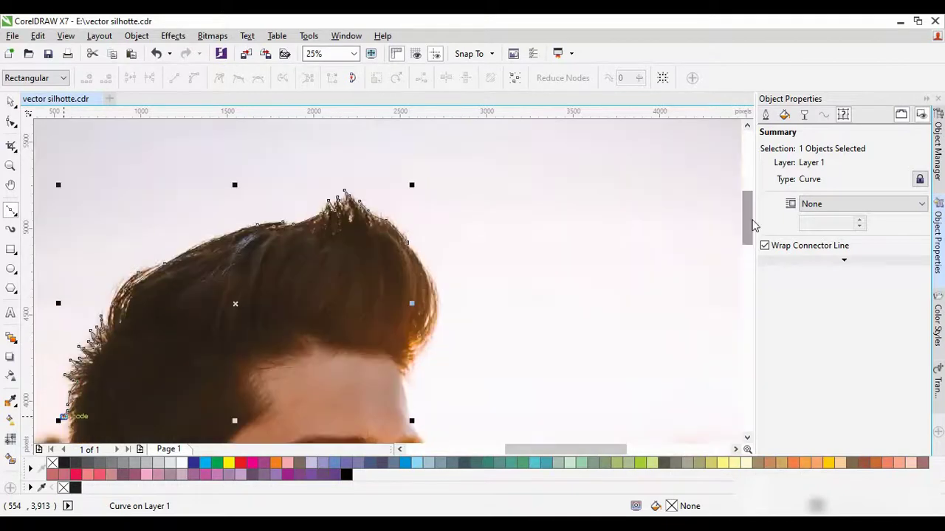
Trace the lower back of the head behind the ear down to the hairline at the nape
{"action": "left_click_drag", "start_coordinate": [747, 227], "coordinate": [747, 255]}
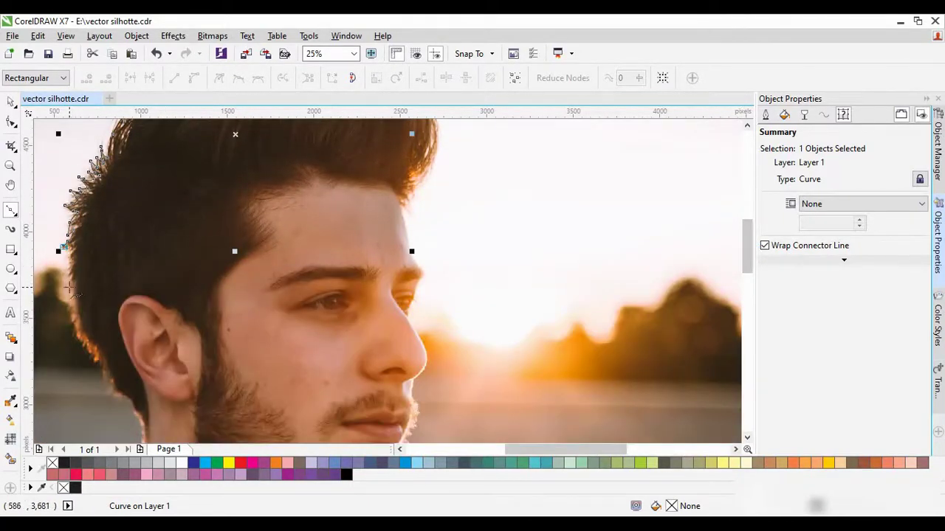
{"action": "left_click", "coordinate": [68, 287]}
{"action": "left_click", "coordinate": [80, 338]}
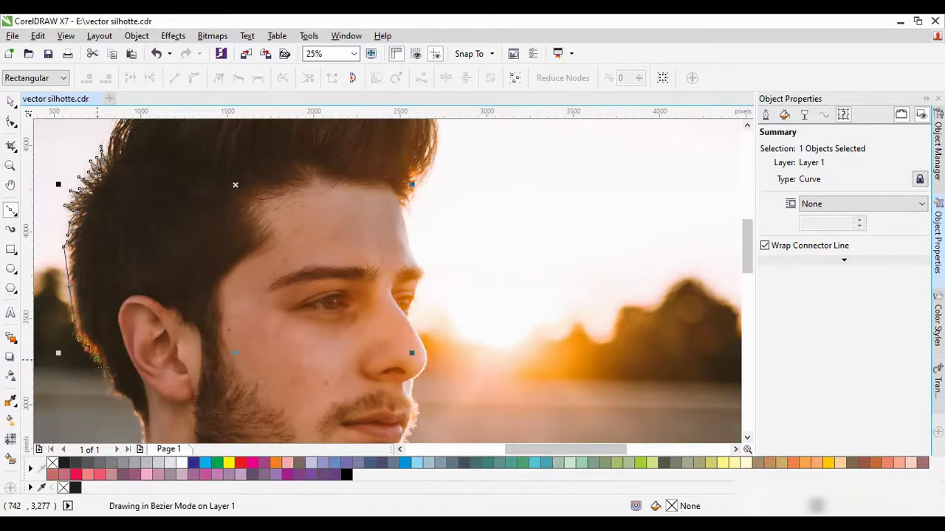
{"action": "left_click", "coordinate": [110, 382]}
{"action": "left_click", "coordinate": [126, 398]}
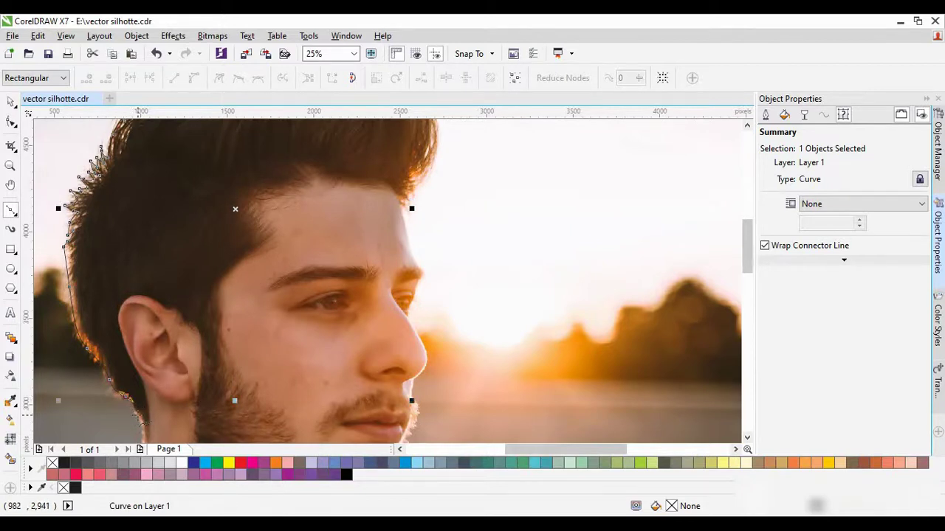
{"action": "left_click", "coordinate": [143, 421]}
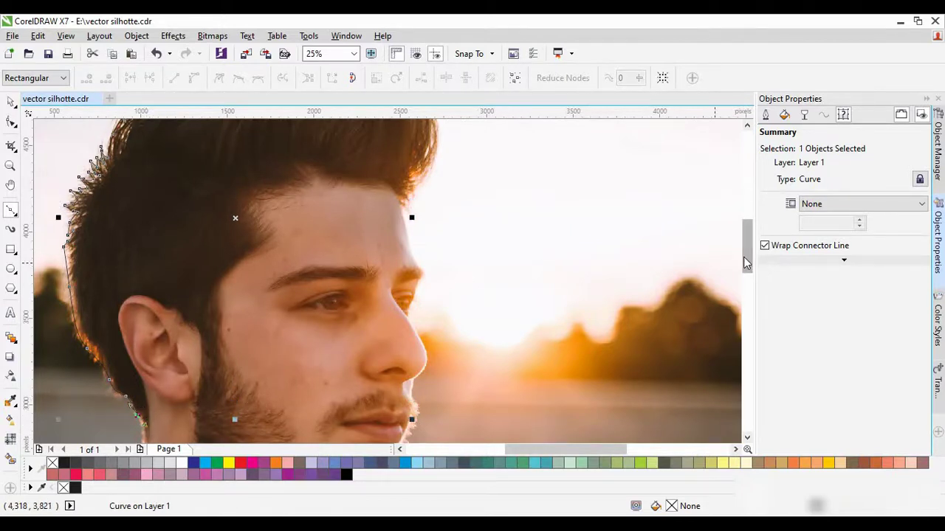
Extend the outline down the back of the neck to the first necklace bead
{"action": "left_click_drag", "start_coordinate": [744, 260], "coordinate": [748, 285]}
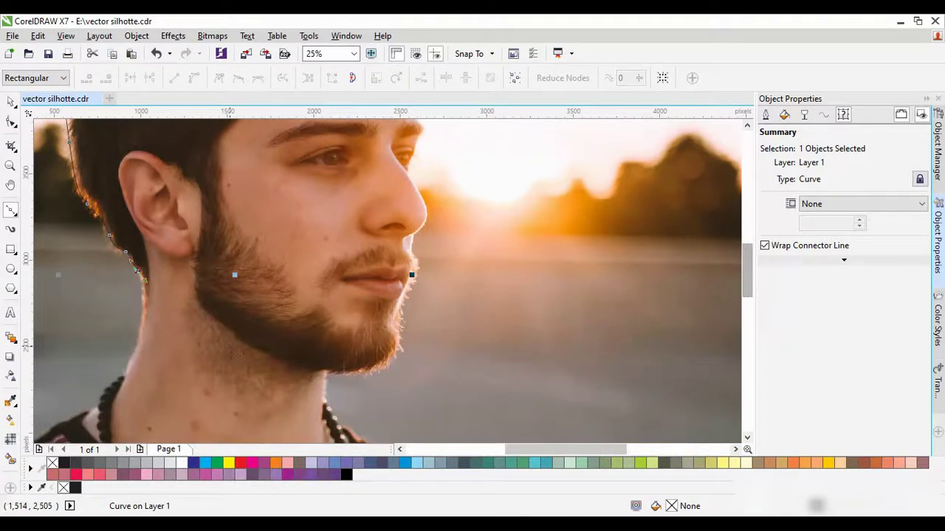
{"action": "left_click_drag", "start_coordinate": [140, 332], "coordinate": [138, 345]}
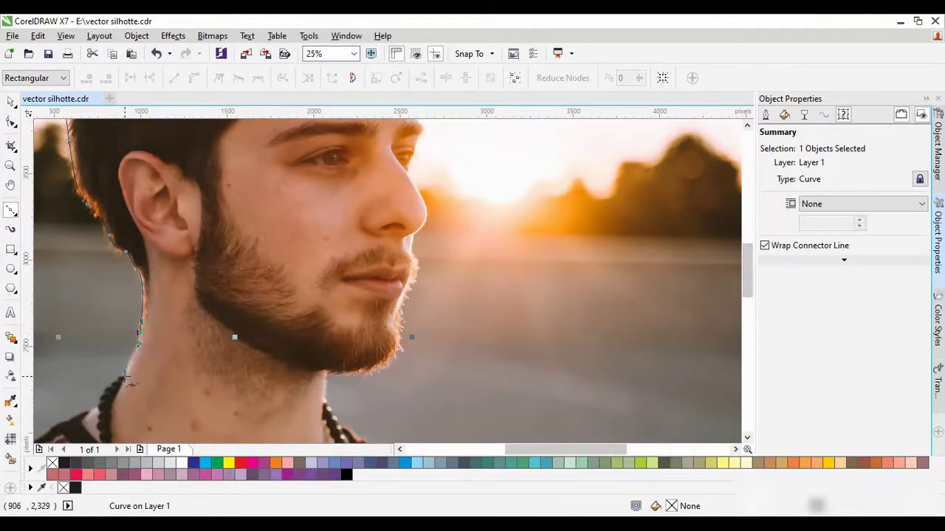
{"action": "left_click_drag", "start_coordinate": [125, 377], "coordinate": [124, 376]}
Trace the scalloped outer edges of the necklace beads at the back of the neck with Bezier curves
{"action": "key", "text": "z"}
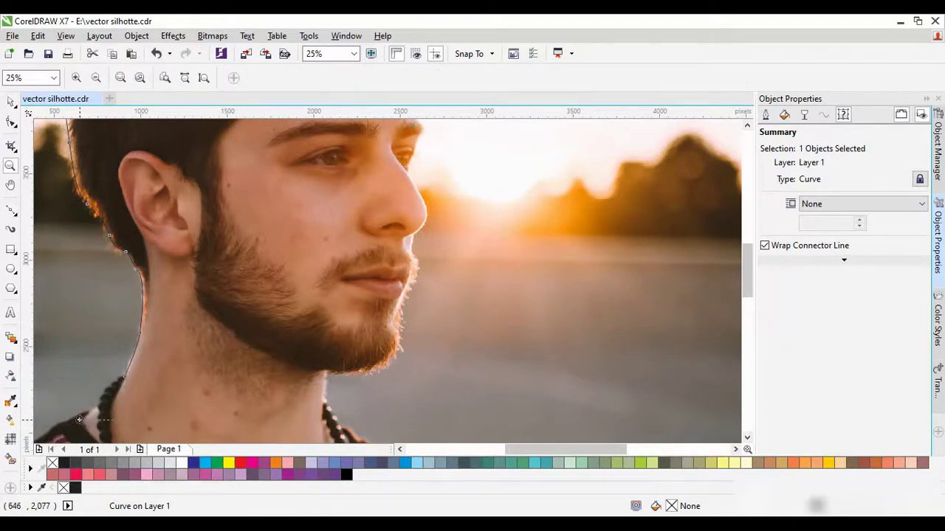
{"action": "left_click_drag", "start_coordinate": [79, 420], "coordinate": [121, 370]}
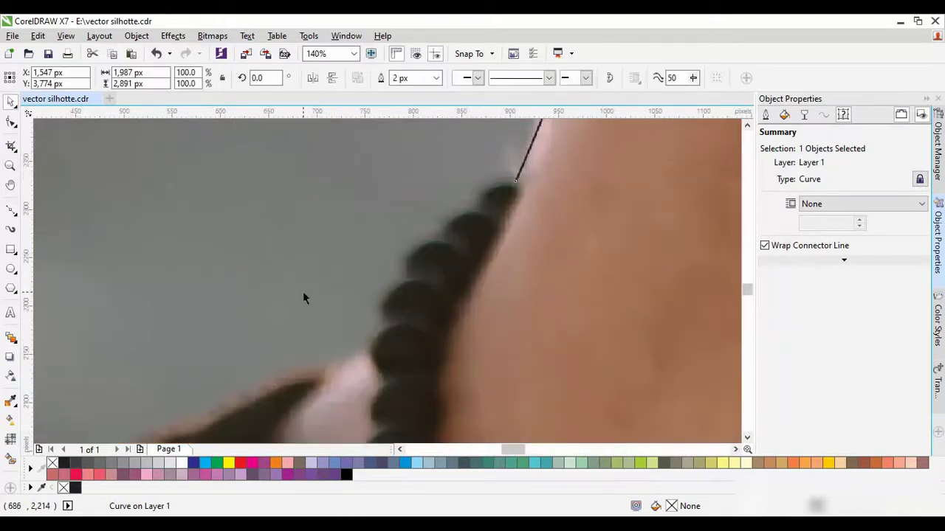
{"action": "left_click", "coordinate": [11, 211]}
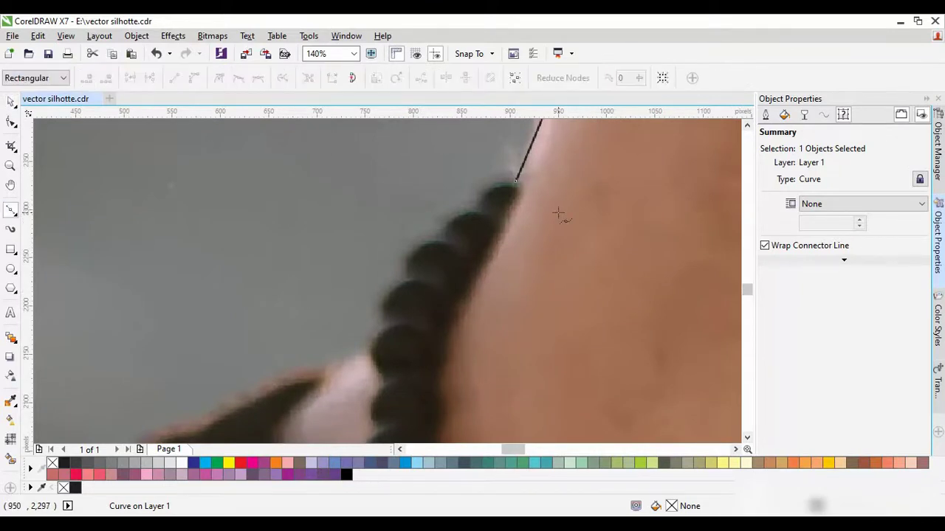
{"action": "left_click", "coordinate": [516, 182]}
{"action": "mouse_move", "coordinate": [480, 199]}
{"action": "left_mouse_down"}
{"action": "mouse_move", "coordinate": [477, 216]}
{"action": "mouse_move", "coordinate": [446, 222]}
{"action": "mouse_move", "coordinate": [441, 241]}
{"action": "mouse_move", "coordinate": [408, 252]}
{"action": "mouse_move", "coordinate": [406, 264]}
{"action": "left_mouse_up"}
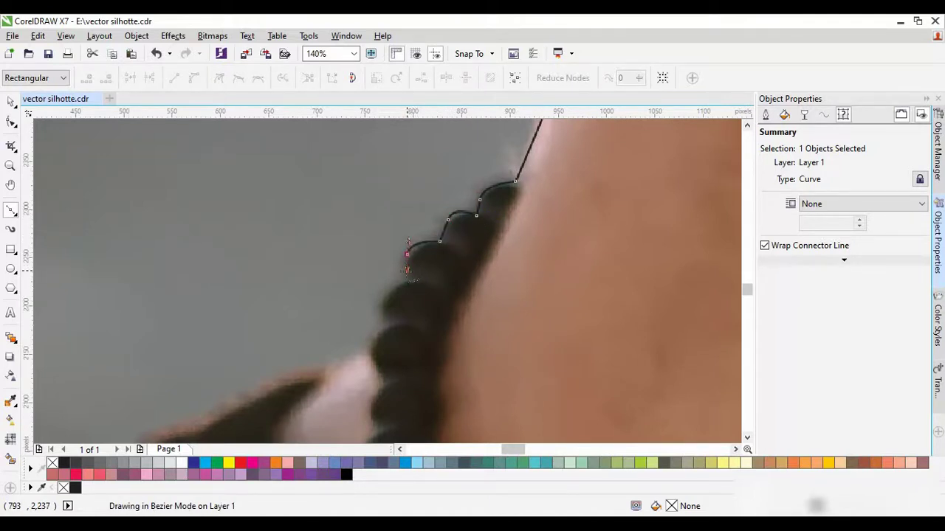
{"action": "left_click", "coordinate": [407, 279]}
{"action": "left_click", "coordinate": [383, 302]}
{"action": "left_click_drag", "start_coordinate": [383, 302], "coordinate": [386, 320]}
{"action": "left_click", "coordinate": [391, 325]}
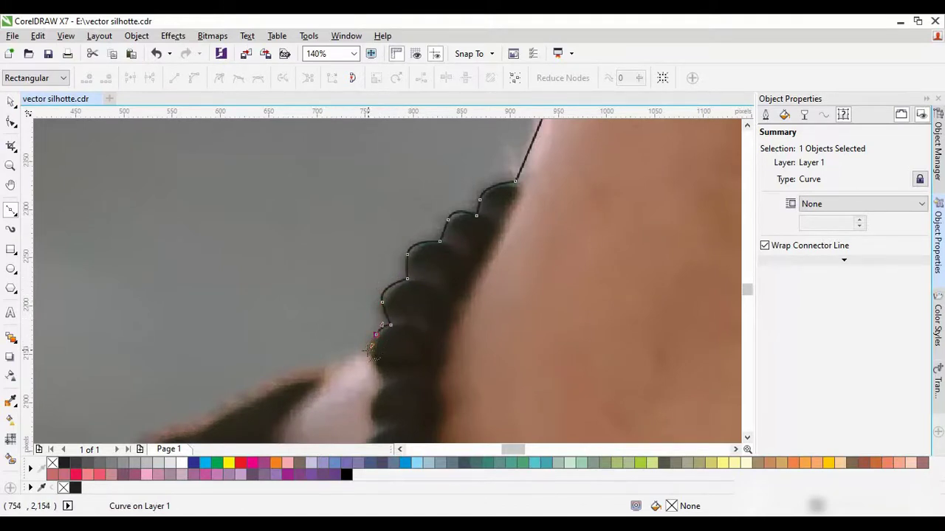
{"action": "left_click", "coordinate": [368, 350]}
Extend the outline from the necklace along the back shoulder to the photo's edge
{"action": "scroll", "coordinate": [331, 367], "scroll_direction": "down", "scroll_amount": 5}
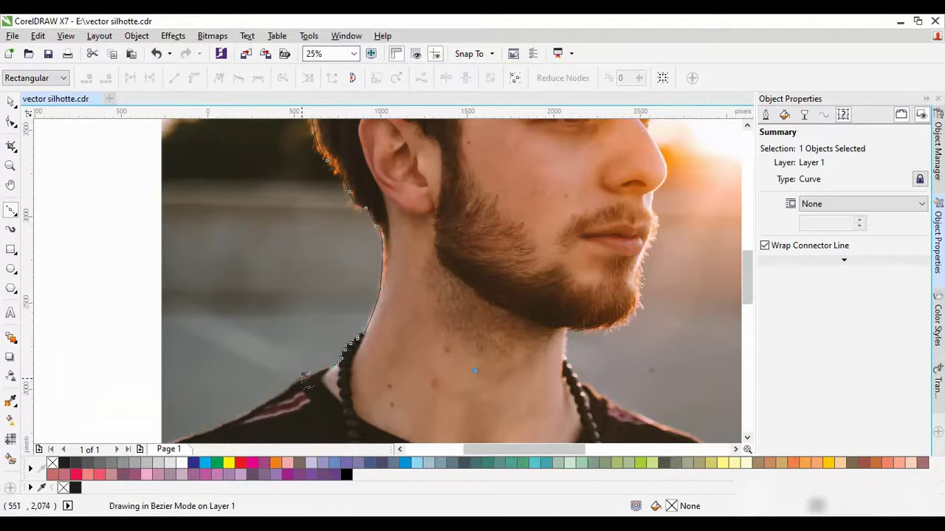
{"action": "left_click", "coordinate": [304, 375]}
{"action": "left_click_drag", "start_coordinate": [263, 405], "coordinate": [251, 410]}
{"action": "left_click_drag", "start_coordinate": [745, 263], "coordinate": [750, 278]}
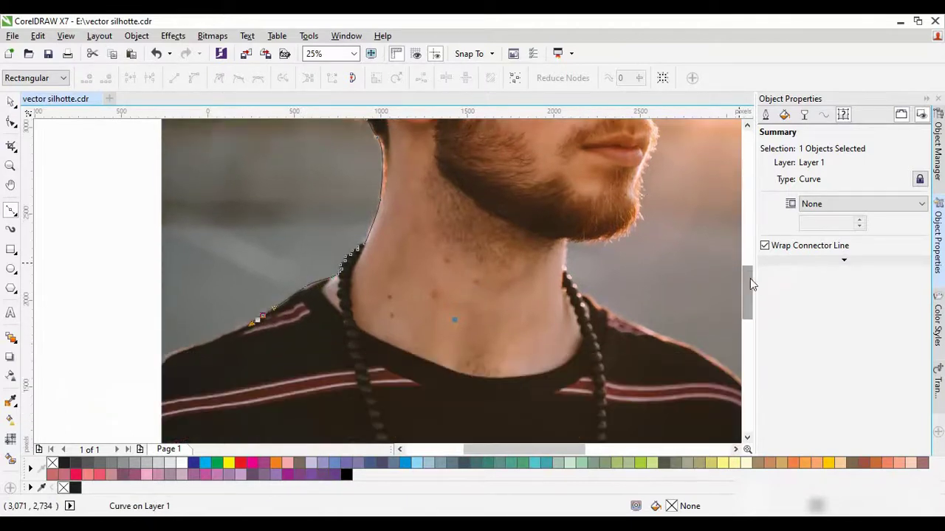
{"action": "left_click_drag", "start_coordinate": [191, 347], "coordinate": [156, 359]}
{"action": "left_click_drag", "start_coordinate": [748, 291], "coordinate": [749, 313]}
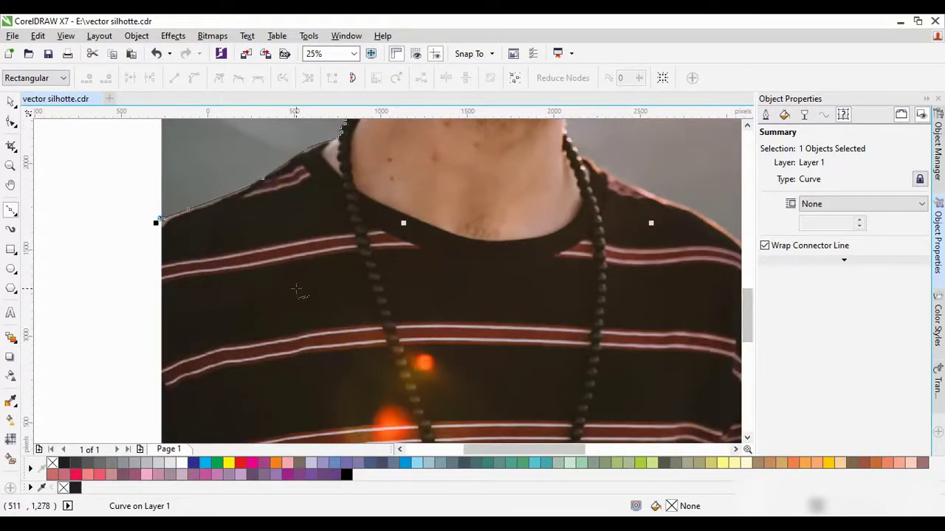
Carry the outline across the striped shirt's chest to the outer edge of the front sleeve
{"action": "left_click_drag", "start_coordinate": [295, 289], "coordinate": [357, 339]}
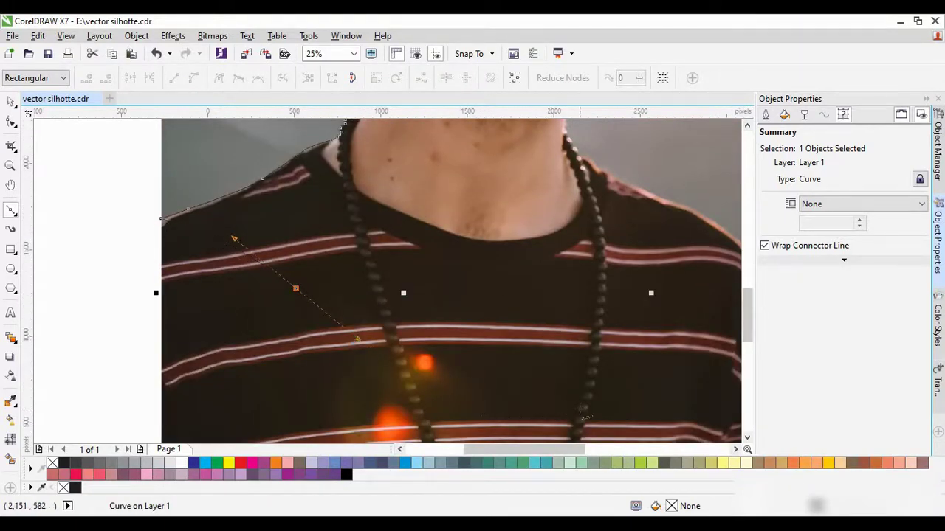
{"action": "left_click_drag", "start_coordinate": [580, 410], "coordinate": [649, 411]}
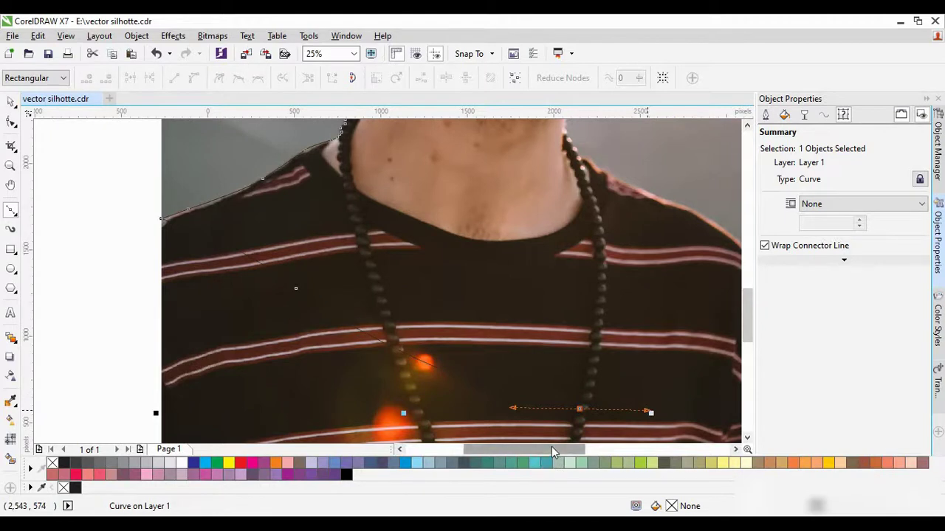
{"action": "left_click_drag", "start_coordinate": [552, 447], "coordinate": [591, 447]}
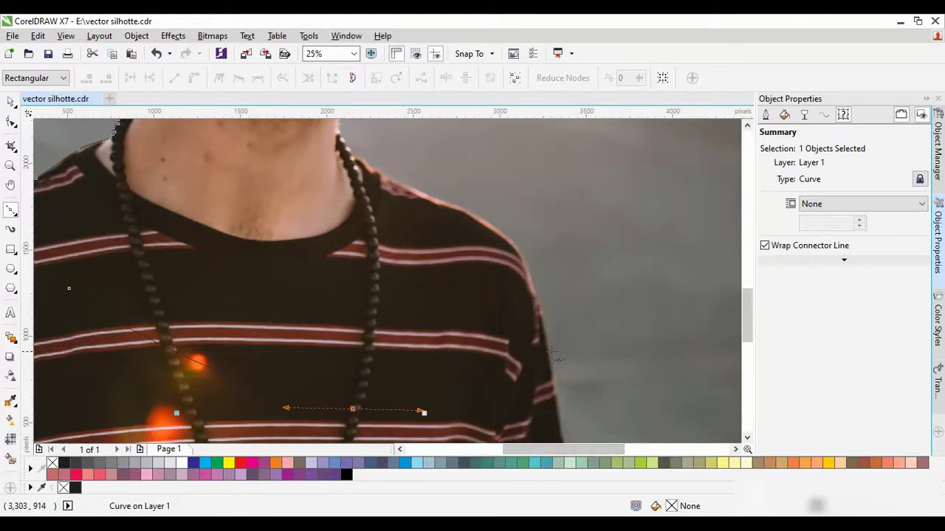
{"action": "left_click_drag", "start_coordinate": [546, 349], "coordinate": [550, 340]}
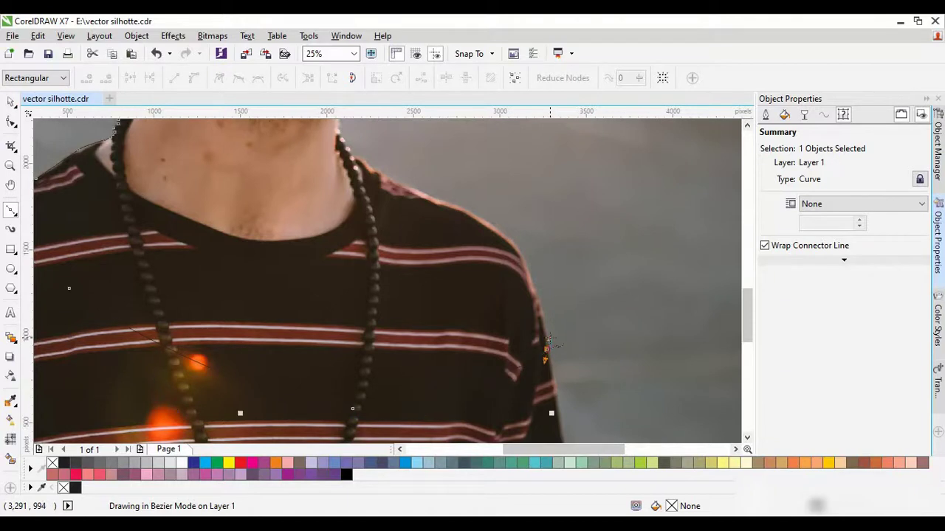
Trace the front sleeve and shoulder up to the necklace at the front of the neck
{"action": "left_click", "coordinate": [536, 291]}
{"action": "left_click", "coordinate": [532, 284]}
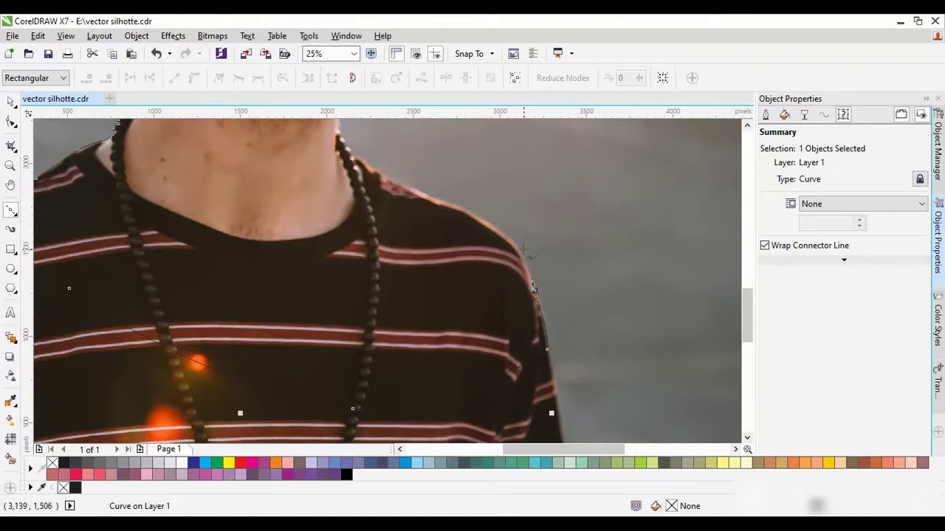
{"action": "left_click", "coordinate": [515, 248]}
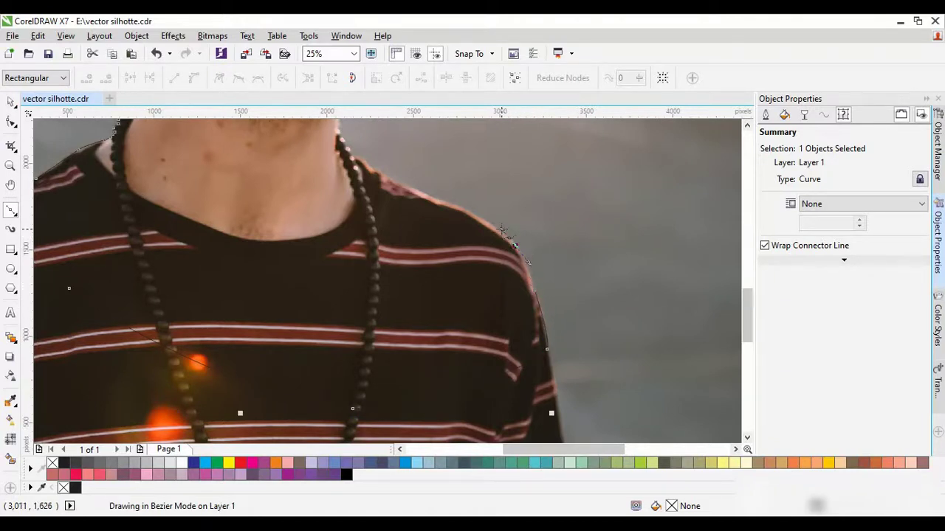
{"action": "left_click_drag", "start_coordinate": [423, 191], "coordinate": [415, 187]}
{"action": "left_click", "coordinate": [355, 159]}
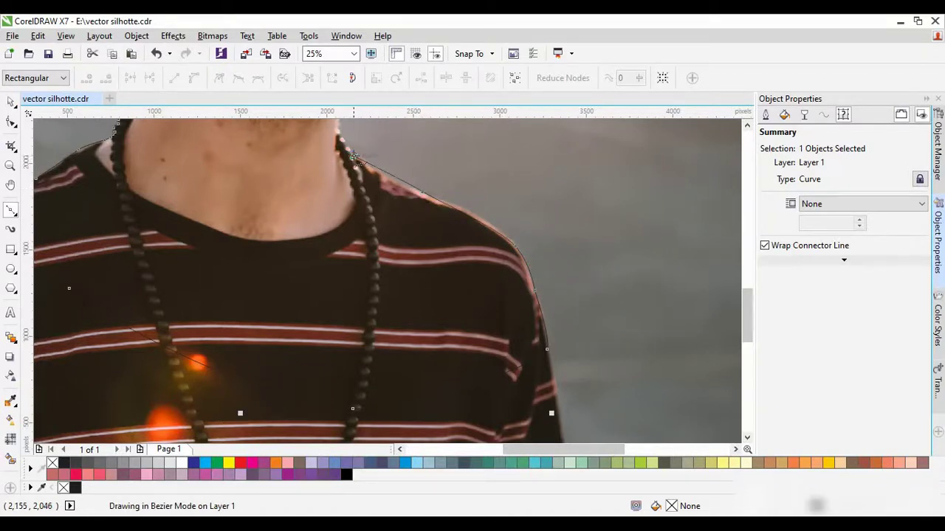
Outline the necklace beads up the front of the neck with short curved segments
{"action": "key", "text": "z"}
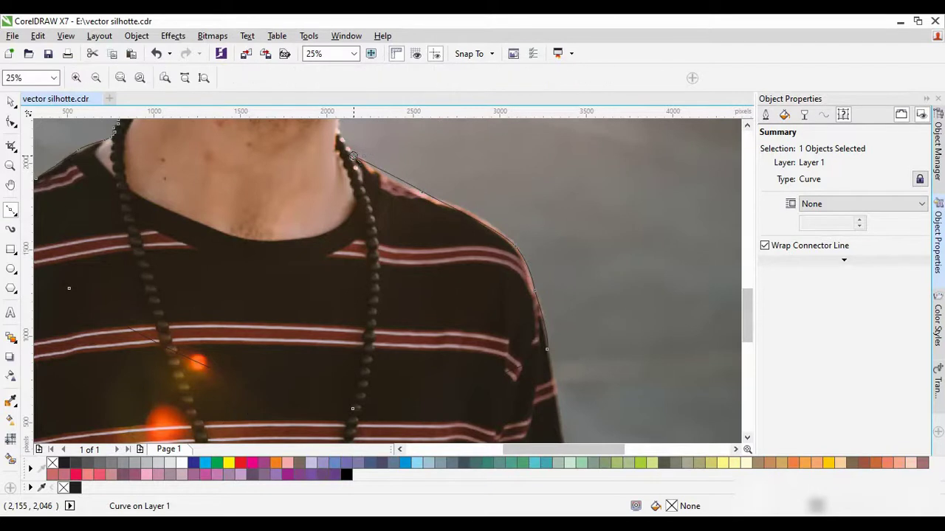
{"action": "left_click_drag", "start_coordinate": [327, 125], "coordinate": [375, 171]}
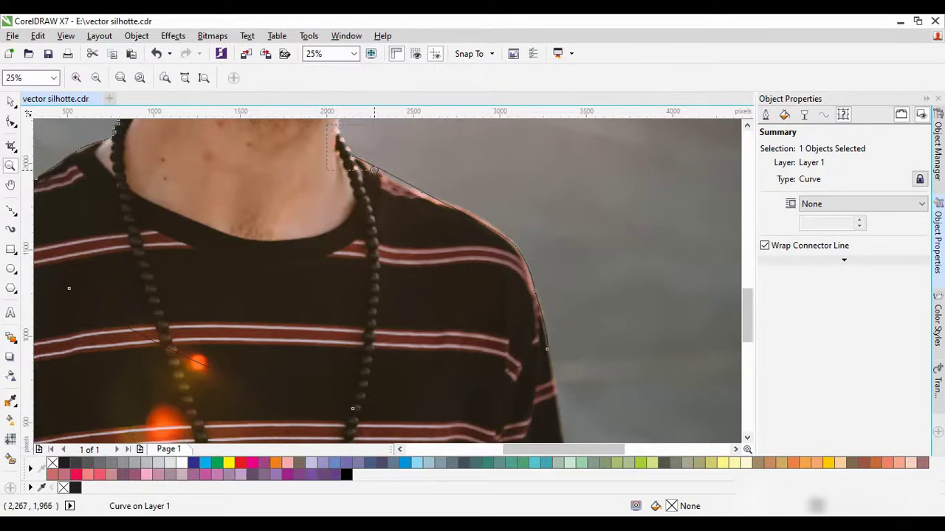
{"action": "key", "text": "space"}
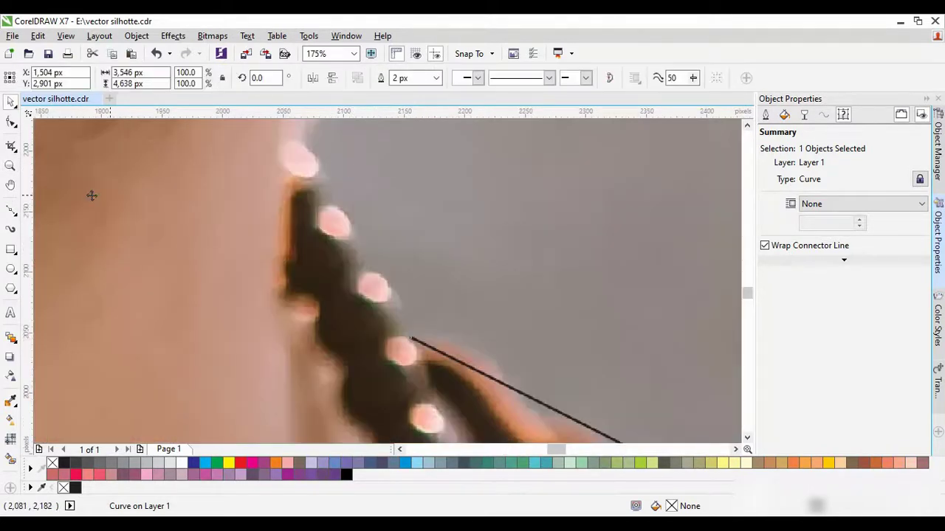
{"action": "left_click", "coordinate": [11, 210]}
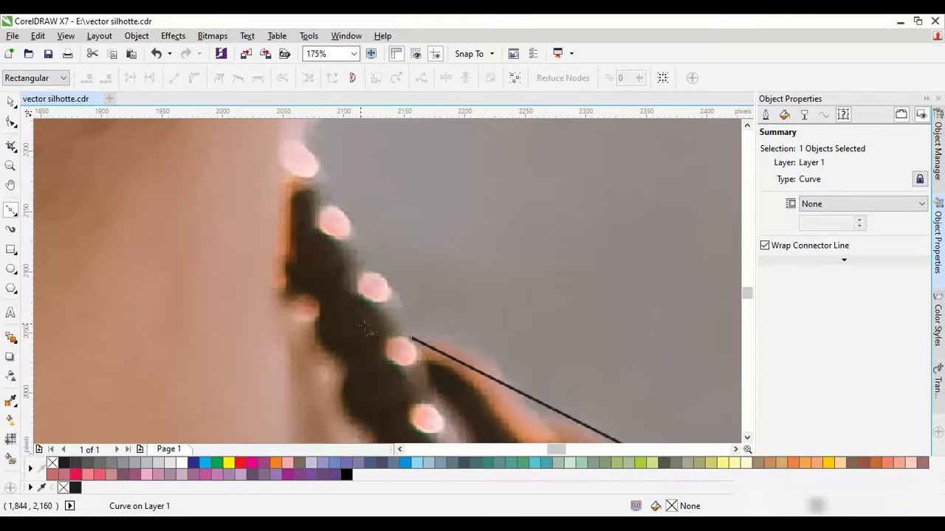
{"action": "left_click", "coordinate": [411, 337]}
{"action": "left_click_drag", "start_coordinate": [386, 289], "coordinate": [360, 264]}
{"action": "left_click_drag", "start_coordinate": [337, 205], "coordinate": [323, 193]}
{"action": "left_click_drag", "start_coordinate": [313, 157], "coordinate": [295, 137]}
Extend the outline up the front of the neck to the underside of the beard
{"action": "scroll", "coordinate": [295, 136], "scroll_direction": "down", "scroll_amount": 3}
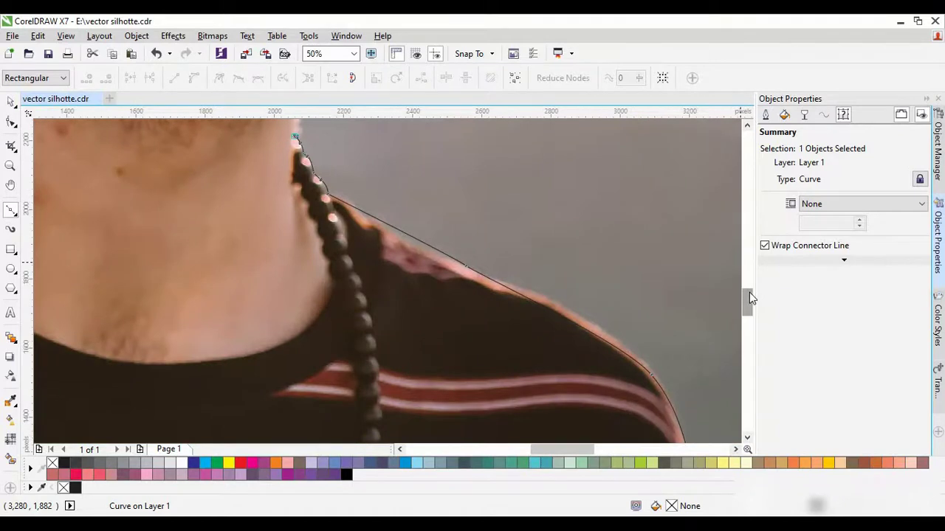
{"action": "mouse_move", "coordinate": [749, 292]}
{"action": "left_mouse_down"}
{"action": "mouse_move", "coordinate": [747, 259]}
{"action": "mouse_move", "coordinate": [748, 278]}
{"action": "left_mouse_up"}
{"action": "left_click", "coordinate": [298, 271]}
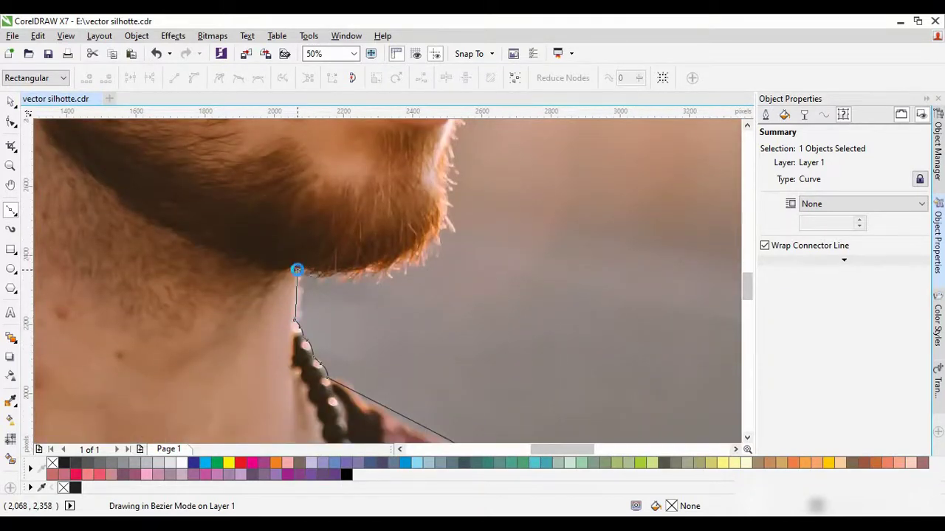
Outline the underside of the beard toward the chin, adding small jagged hair tips
{"action": "left_click", "coordinate": [312, 270]}
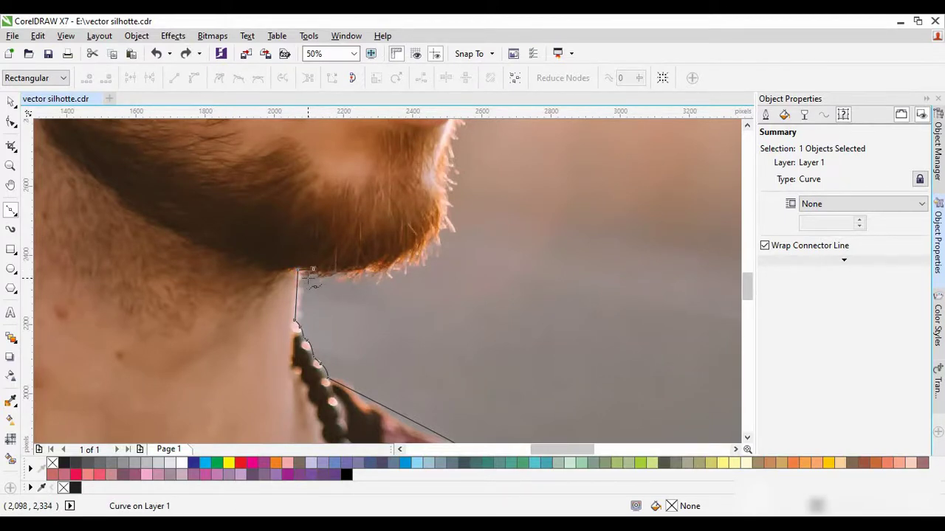
{"action": "left_click", "coordinate": [309, 278]}
{"action": "left_click", "coordinate": [330, 278]}
{"action": "left_click", "coordinate": [335, 281]}
{"action": "left_click", "coordinate": [369, 272]}
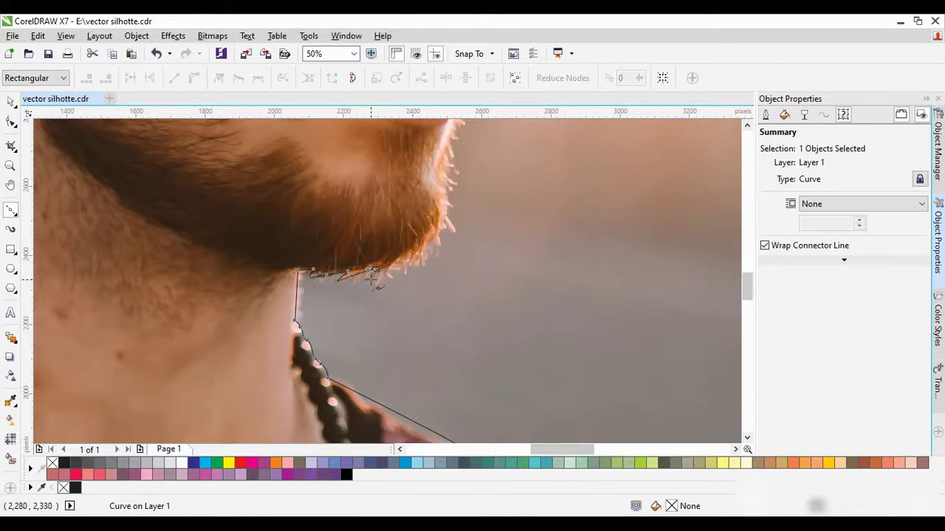
{"action": "left_click", "coordinate": [404, 265]}
{"action": "left_click", "coordinate": [415, 259]}
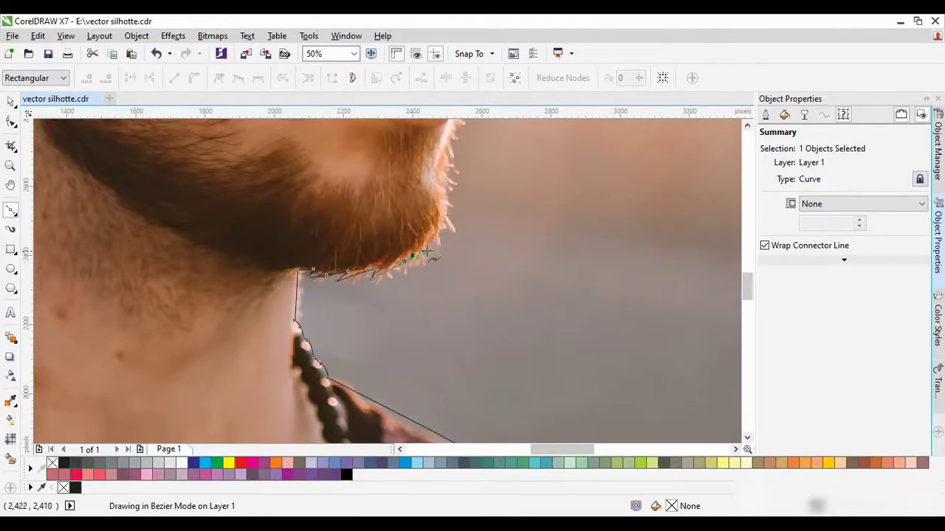
Trace the front of the beard past the chin, lips and moustache up to the base of the nose
{"action": "left_click_drag", "start_coordinate": [446, 212], "coordinate": [446, 192]}
{"action": "mouse_move", "coordinate": [446, 157]}
{"action": "left_mouse_down"}
{"action": "mouse_move", "coordinate": [443, 187]}
{"action": "mouse_move", "coordinate": [449, 145]}
{"action": "left_mouse_up"}
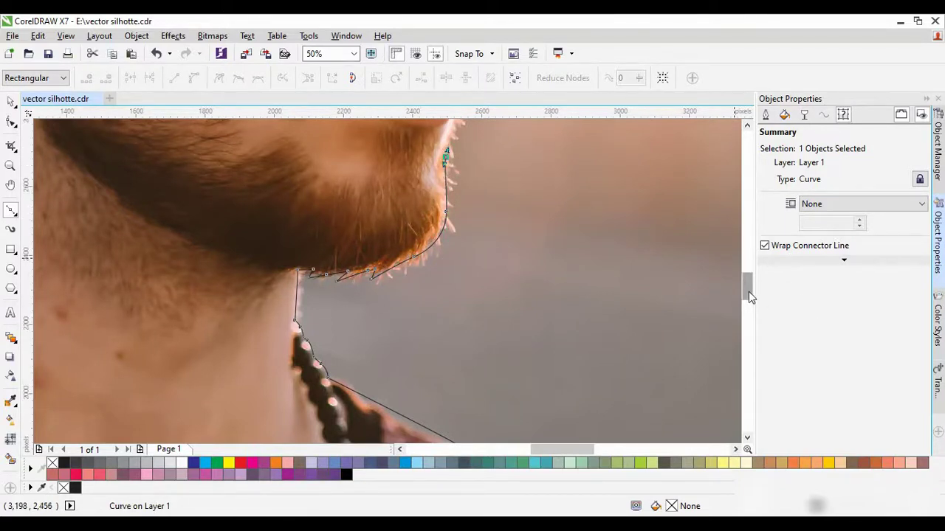
{"action": "left_click_drag", "start_coordinate": [749, 292], "coordinate": [749, 277]}
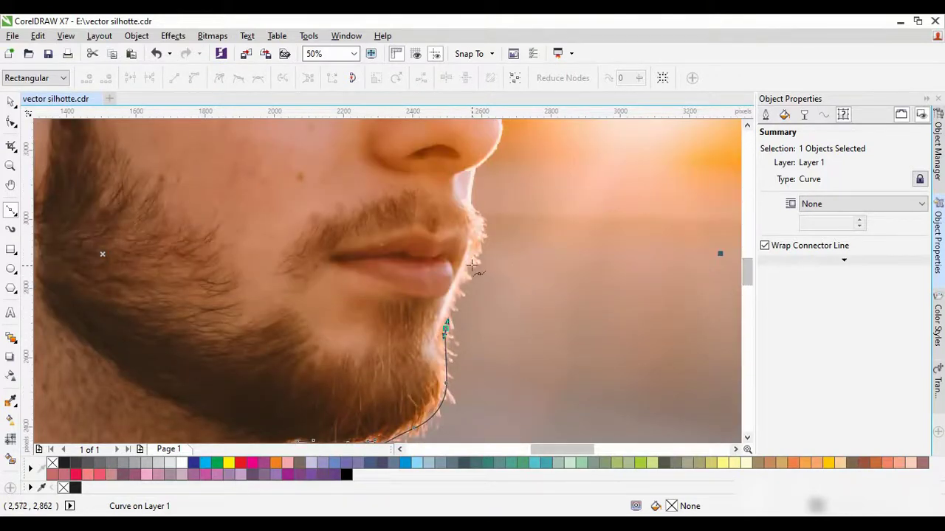
{"action": "left_click_drag", "start_coordinate": [475, 264], "coordinate": [487, 235]}
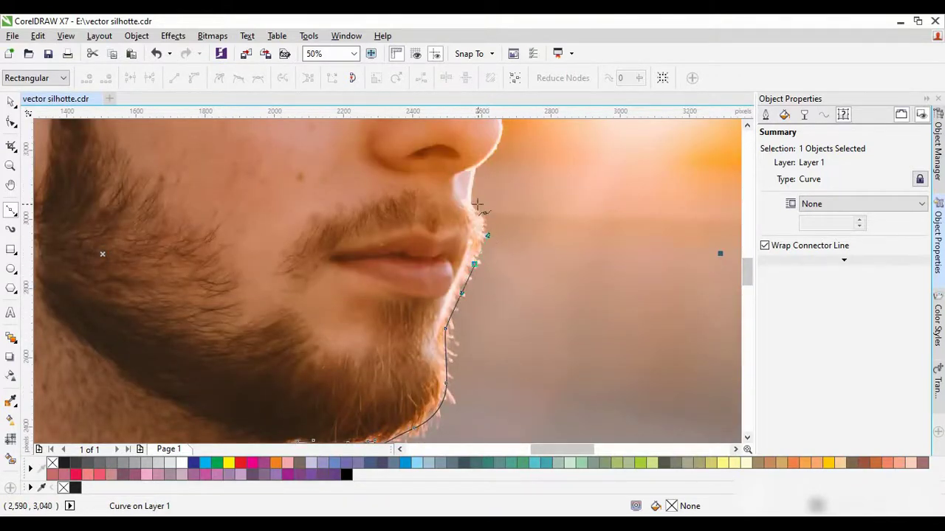
{"action": "left_click", "coordinate": [476, 205]}
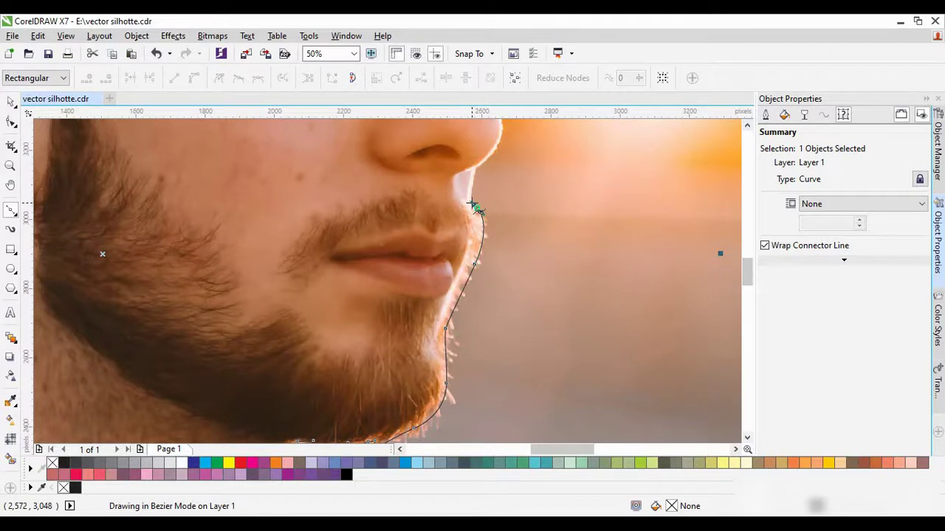
{"action": "left_click", "coordinate": [472, 203]}
{"action": "left_click", "coordinate": [476, 168]}
Curve the outline around the tip of the nose and up its bridge to below the far eye
{"action": "left_click_drag", "start_coordinate": [745, 275], "coordinate": [744, 256]}
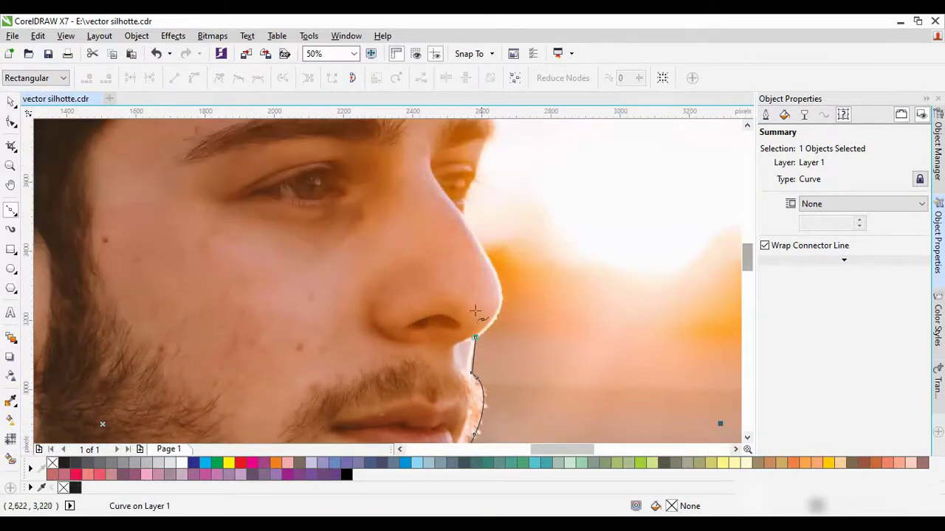
{"action": "left_click", "coordinate": [499, 284]}
{"action": "left_click_drag", "start_coordinate": [499, 284], "coordinate": [485, 256]}
{"action": "left_click", "coordinate": [463, 212]}
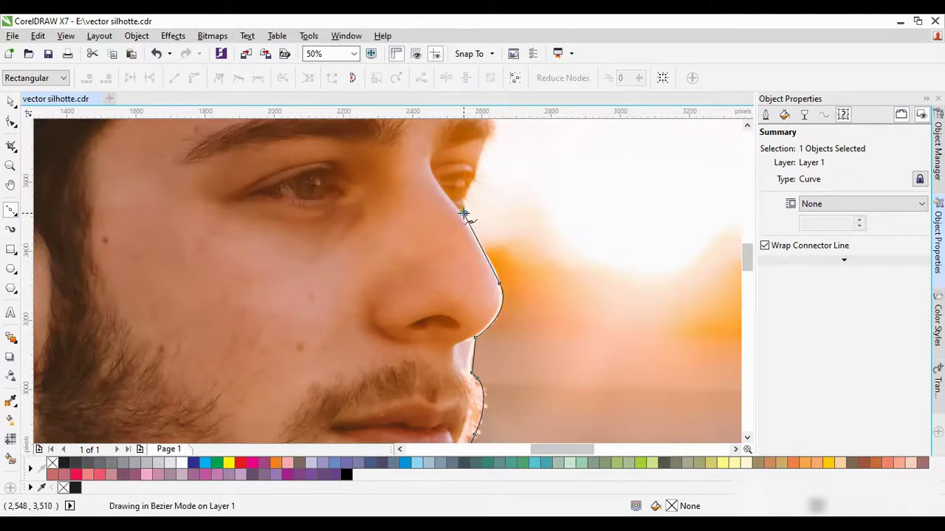
Trace the far eye with a pointed eyelash and continue the outline around the outer edge of the far eyebrow
{"action": "left_click", "coordinate": [462, 201]}
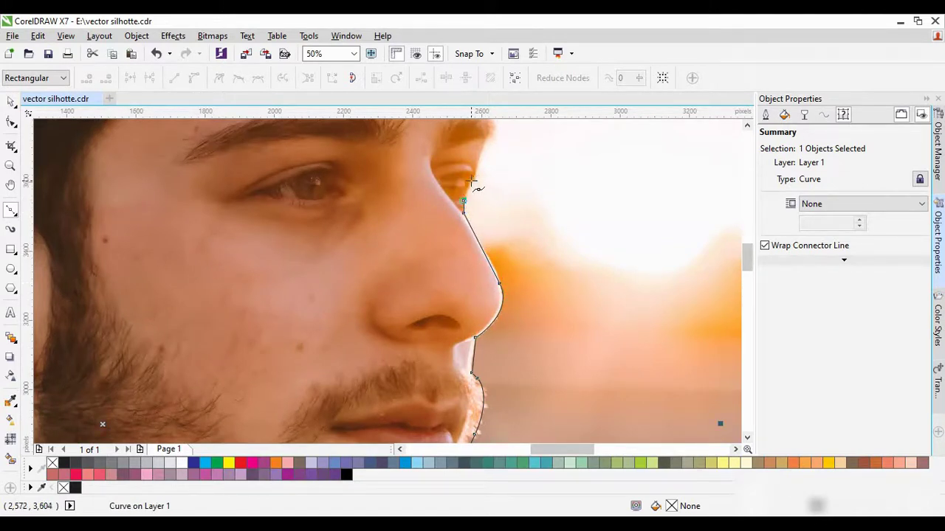
{"action": "left_click", "coordinate": [471, 181]}
{"action": "left_click", "coordinate": [484, 190]}
{"action": "left_click", "coordinate": [476, 174]}
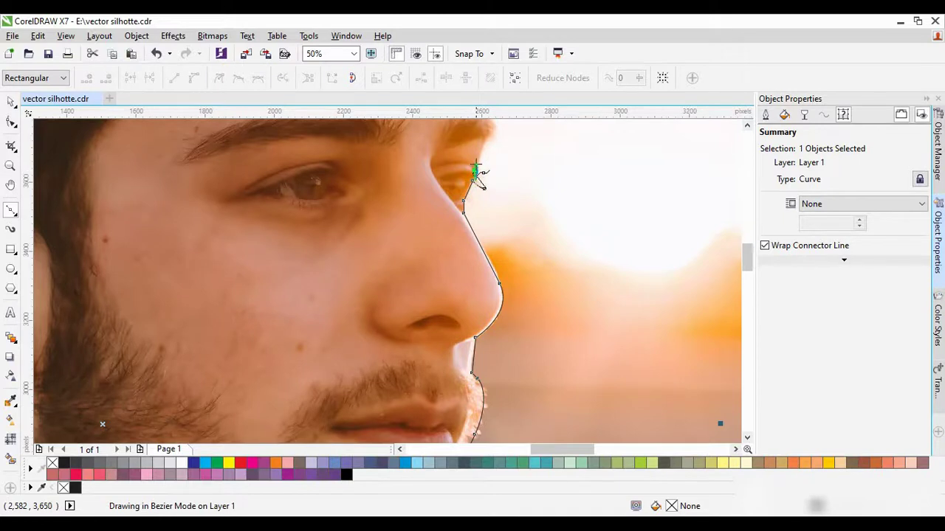
{"action": "left_click_drag", "start_coordinate": [477, 164], "coordinate": [476, 164]}
{"action": "left_click", "coordinate": [485, 141]}
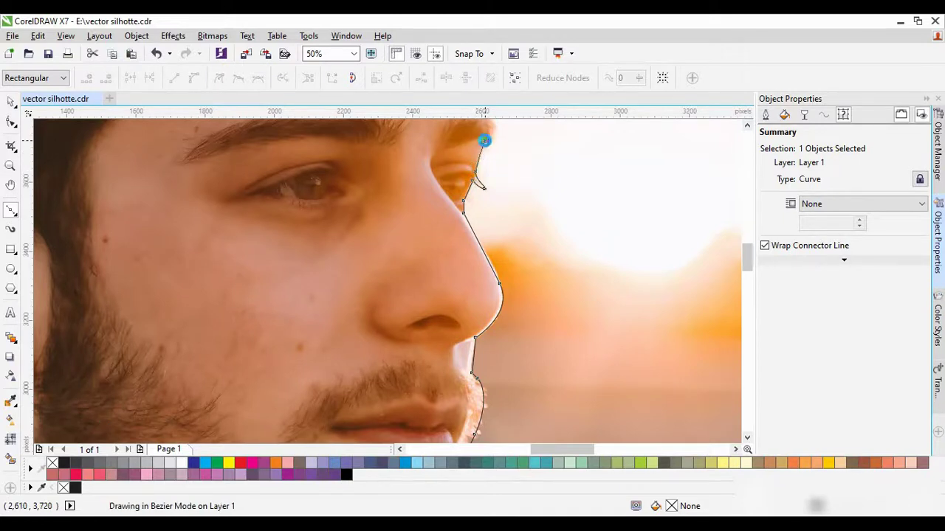
{"action": "left_click_drag", "start_coordinate": [746, 266], "coordinate": [746, 253]}
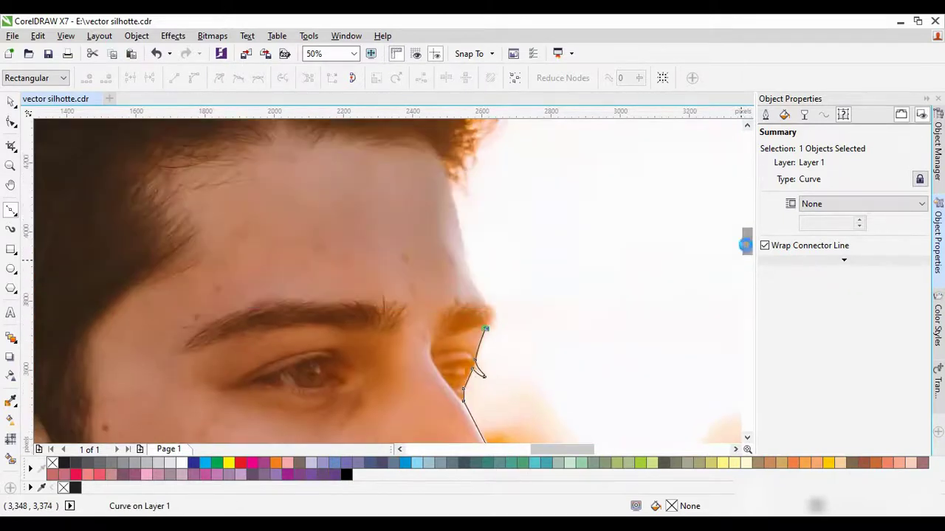
{"action": "left_click_drag", "start_coordinate": [487, 305], "coordinate": [480, 300]}
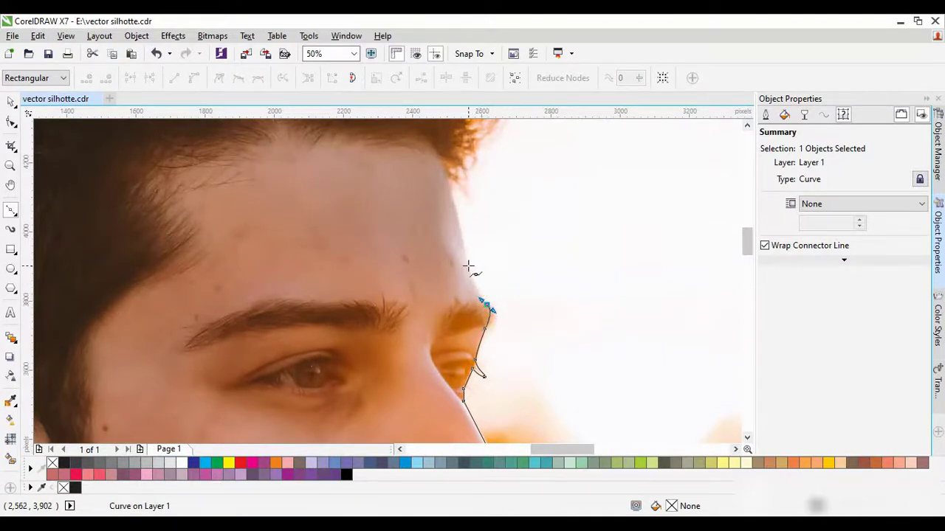
Trace the forehead from the eyebrow up to the hairline and add a small pointed hair tip there
{"action": "left_click_drag", "start_coordinate": [466, 265], "coordinate": [464, 251]}
{"action": "left_click_drag", "start_coordinate": [449, 177], "coordinate": [465, 196]}
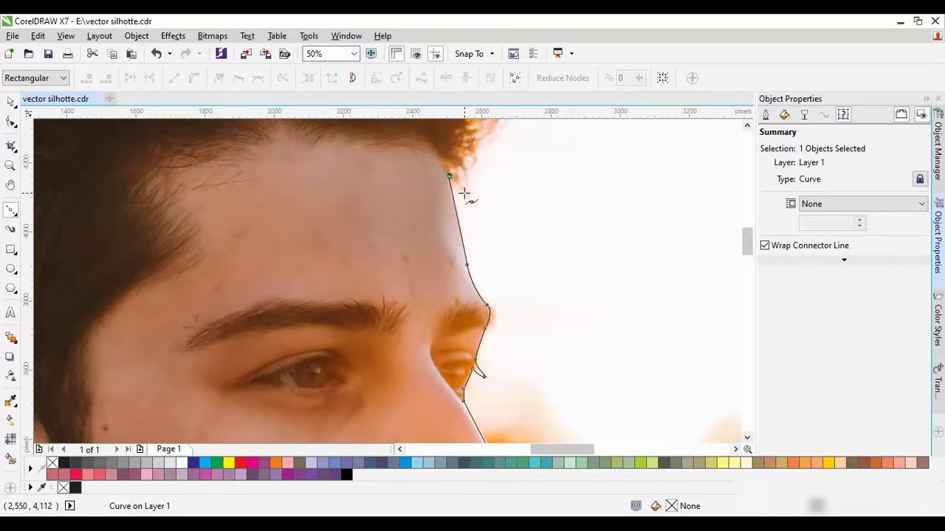
{"action": "left_click", "coordinate": [458, 177]}
{"action": "left_click_drag", "start_coordinate": [469, 164], "coordinate": [472, 154]}
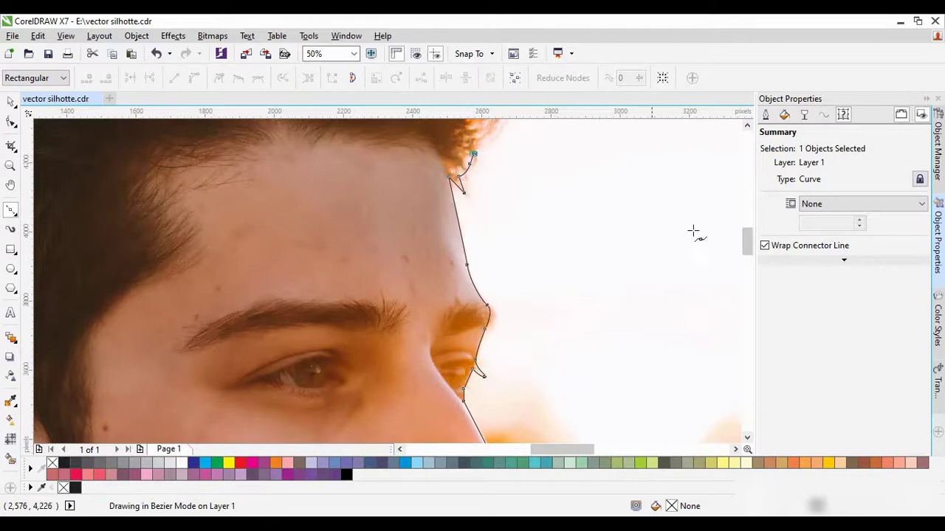
Curve the outline around the front of the hair and close the path at its starting node
{"action": "mouse_move", "coordinate": [746, 249]}
{"action": "left_mouse_down"}
{"action": "mouse_move", "coordinate": [741, 207]}
{"action": "mouse_move", "coordinate": [746, 235]}
{"action": "left_mouse_up"}
{"action": "left_click", "coordinate": [519, 300]}
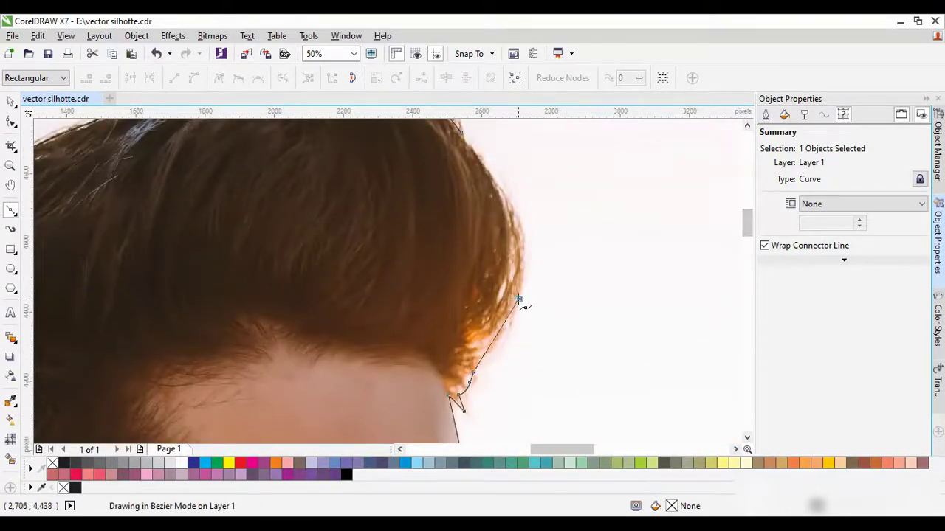
{"action": "left_click_drag", "start_coordinate": [519, 300], "coordinate": [522, 249]}
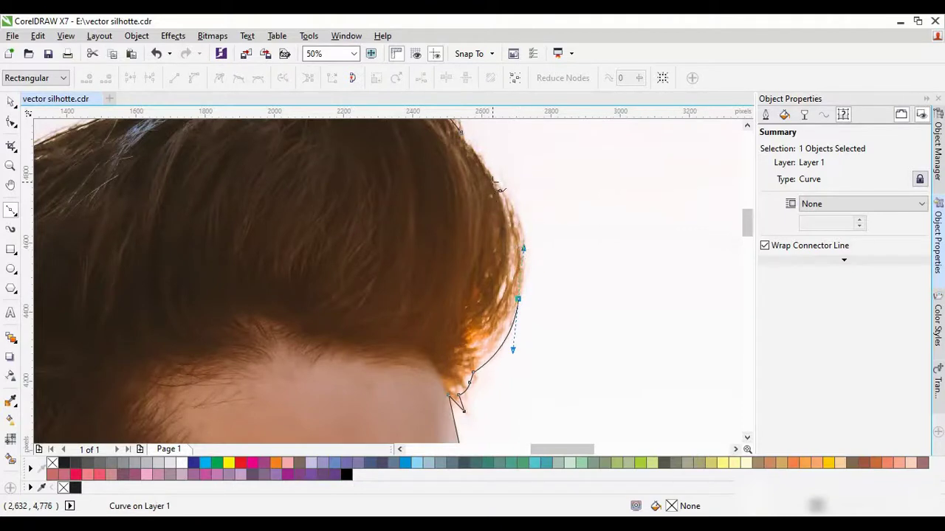
{"action": "left_click_drag", "start_coordinate": [494, 177], "coordinate": [487, 166]}
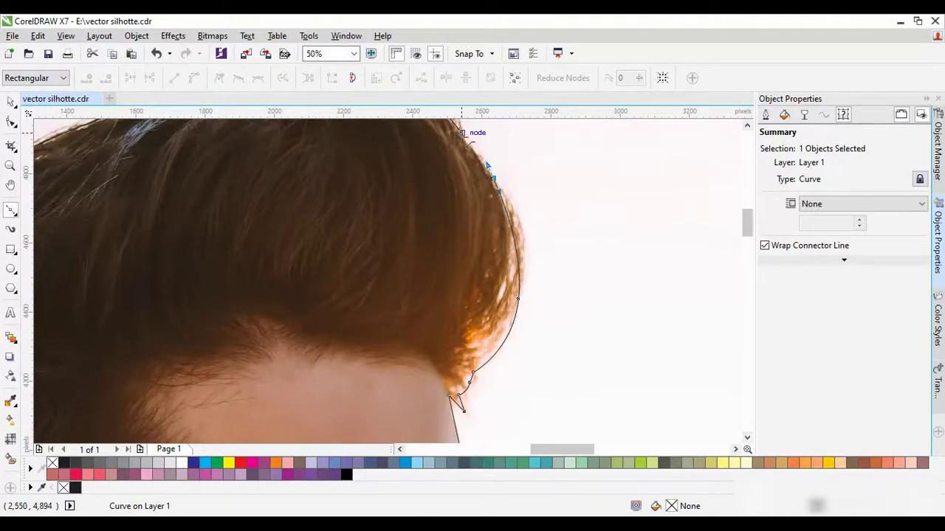
{"action": "left_click", "coordinate": [462, 133]}
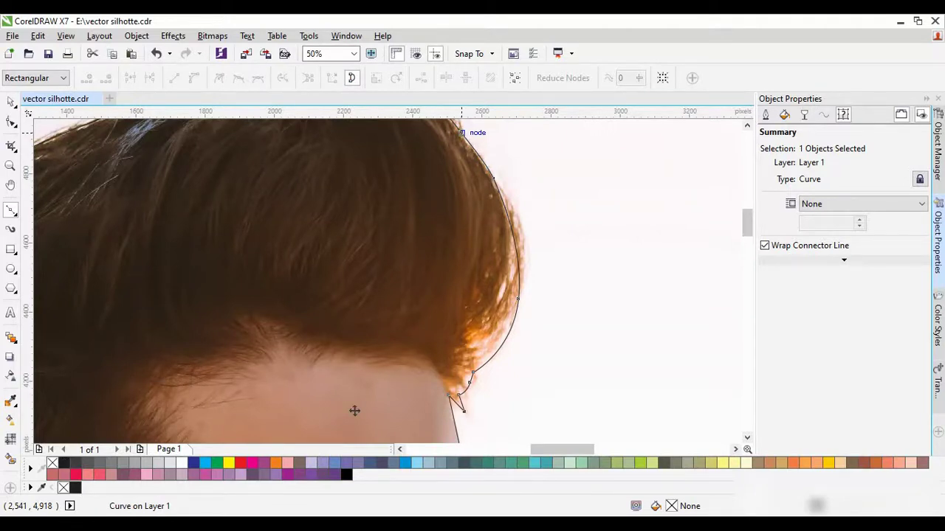
Fill the closed outline with black and leave the document's default object properties unchanged
{"action": "key", "text": "space"}
{"action": "key", "text": "F4"}
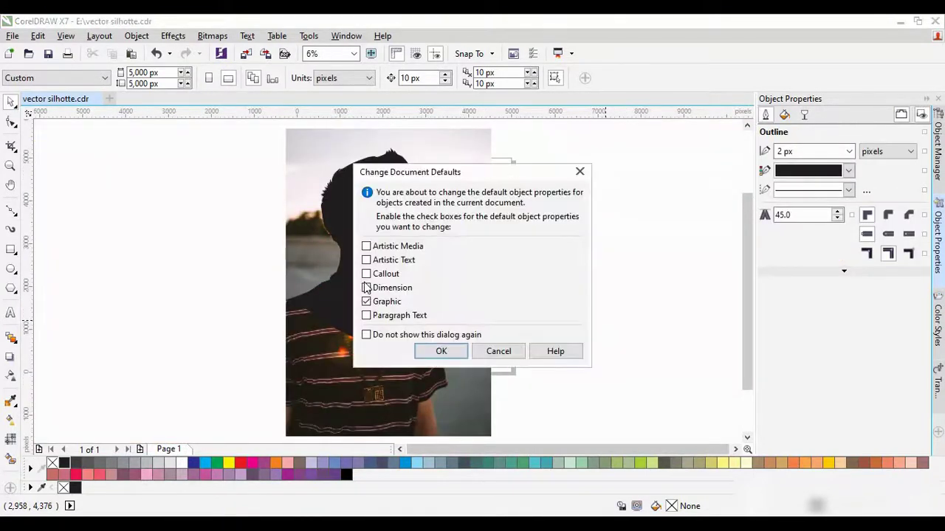
{"action": "left_click", "coordinate": [492, 352]}
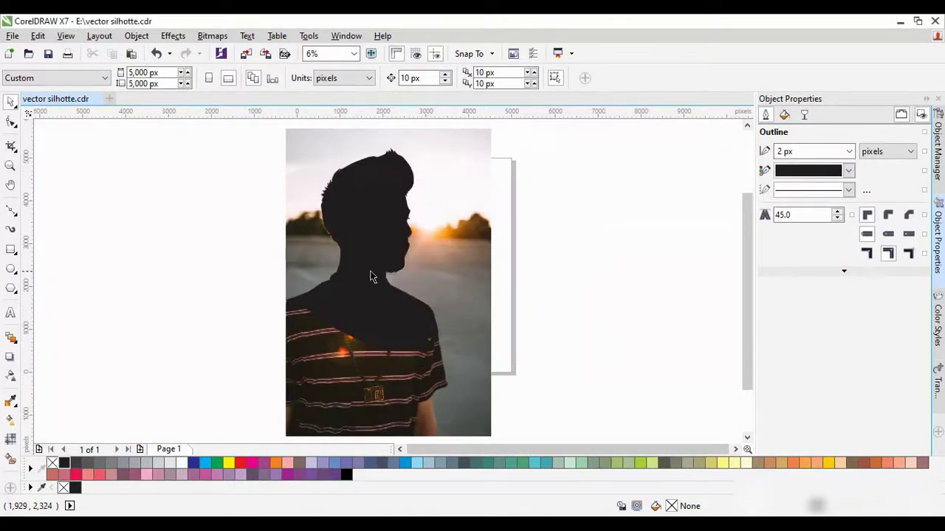
Move the black silhouette off the photo to the empty area on its right
{"action": "left_click", "coordinate": [369, 277]}
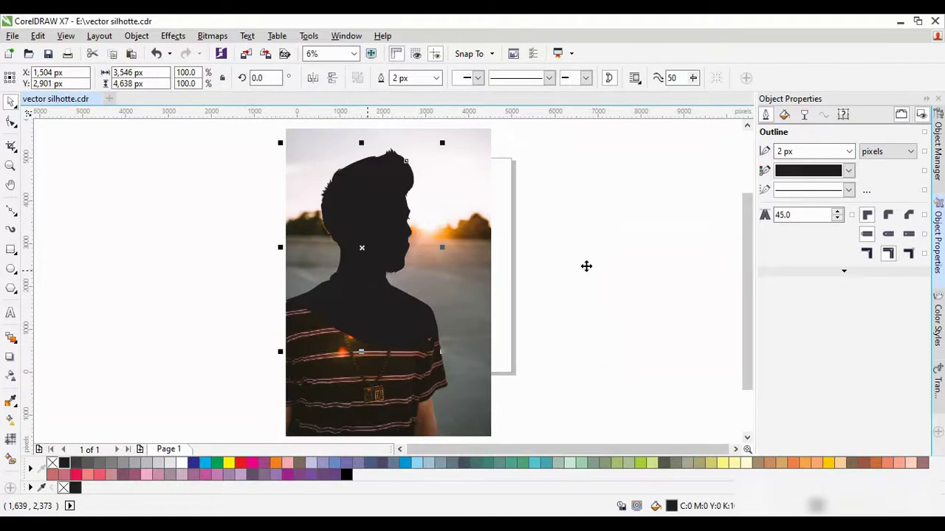
{"action": "left_click", "coordinate": [594, 264]}
{"action": "left_click_drag", "start_coordinate": [605, 264], "coordinate": [605, 263]}
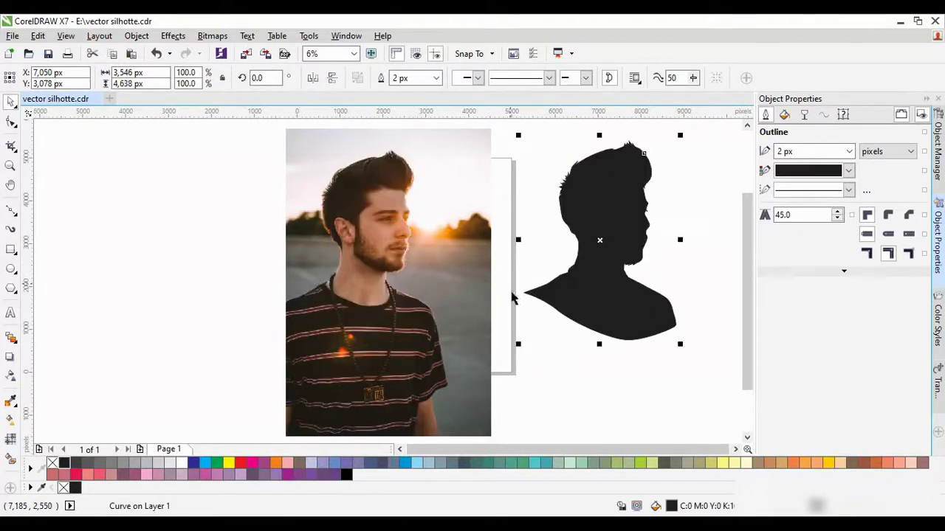
Move the silhouette back toward the photo so that its back and shoulder overlap the photo's right edge, and deselect it
{"action": "left_click", "coordinate": [466, 319]}
{"action": "key", "text": "z"}
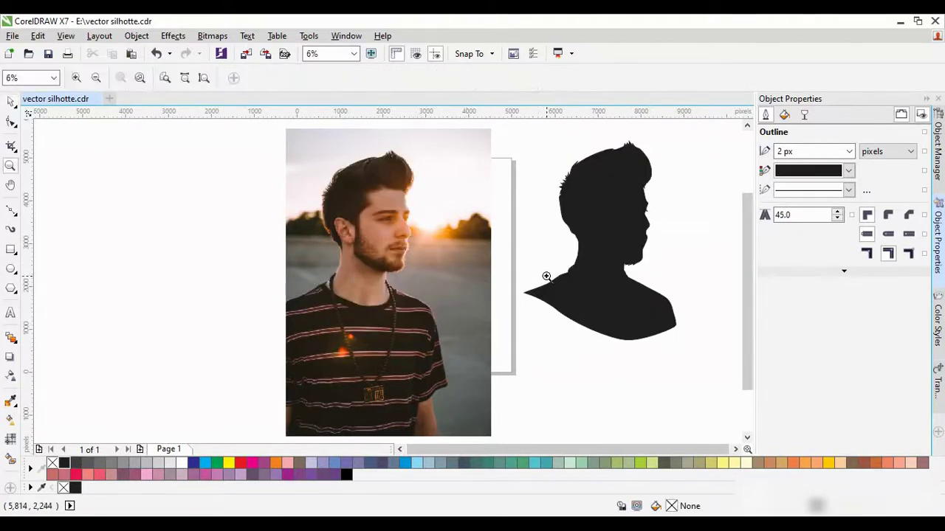
{"action": "left_click_drag", "start_coordinate": [678, 137], "coordinate": [549, 338]}
{"action": "scroll", "coordinate": [556, 451], "scroll_direction": "left", "scroll_amount": 5}
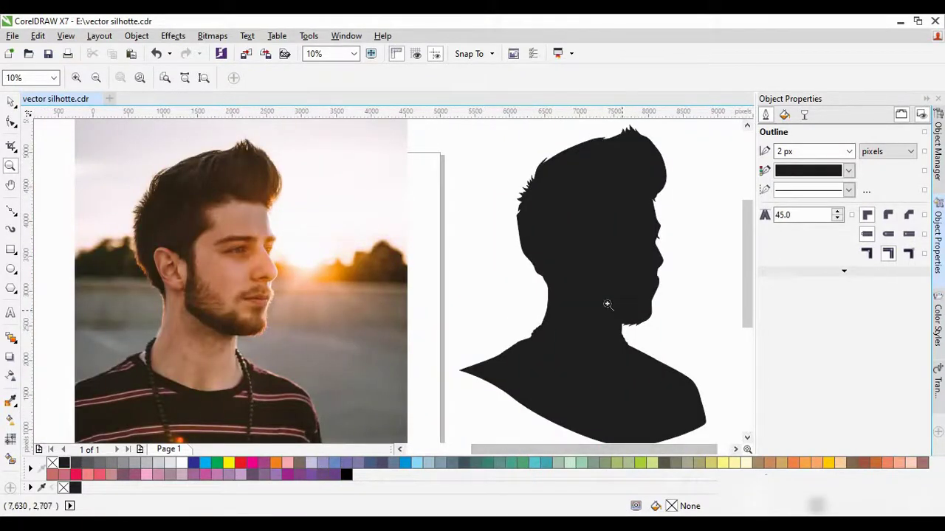
{"action": "key", "text": "space"}
{"action": "left_click_drag", "start_coordinate": [602, 295], "coordinate": [461, 312]}
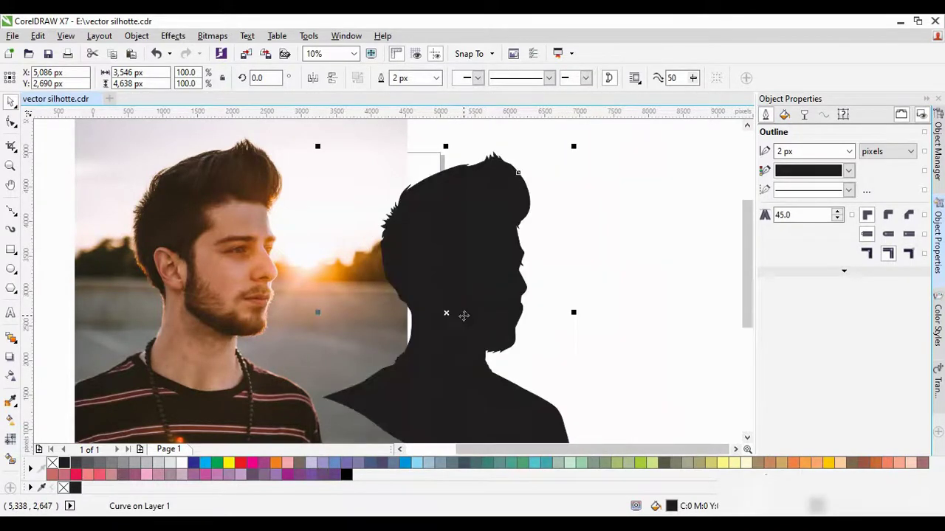
{"action": "left_click", "coordinate": [663, 298]}
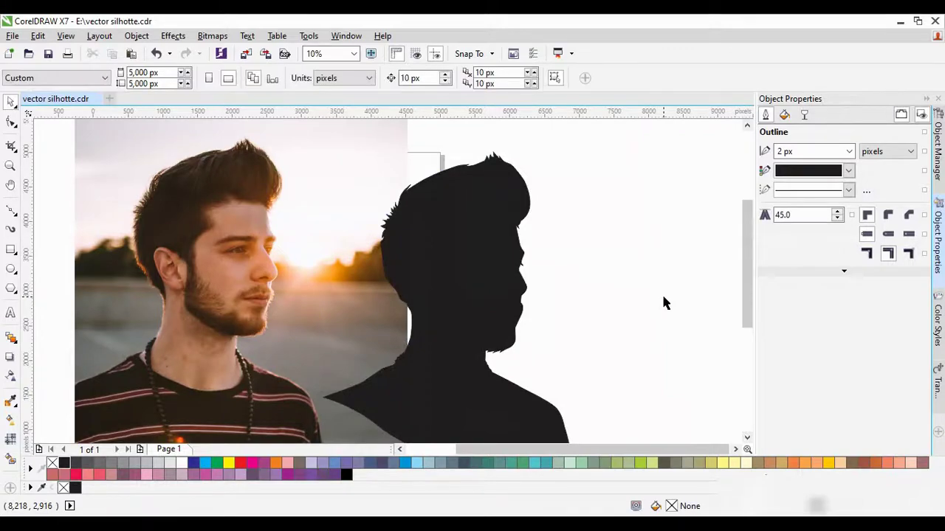